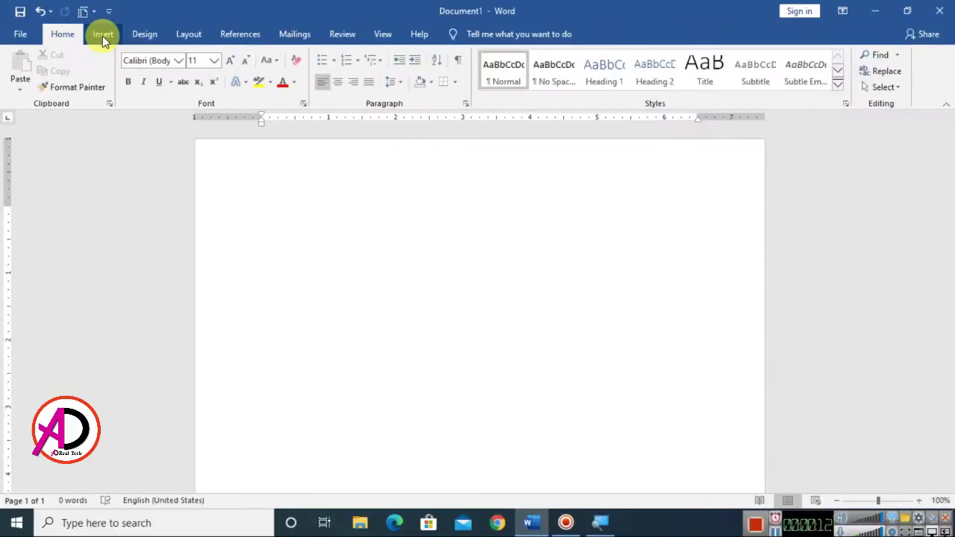
Draw a 4.1-inch blue rounded rectangle on the page and give it no outline.
{"action": "left_click", "coordinate": [102, 36]}
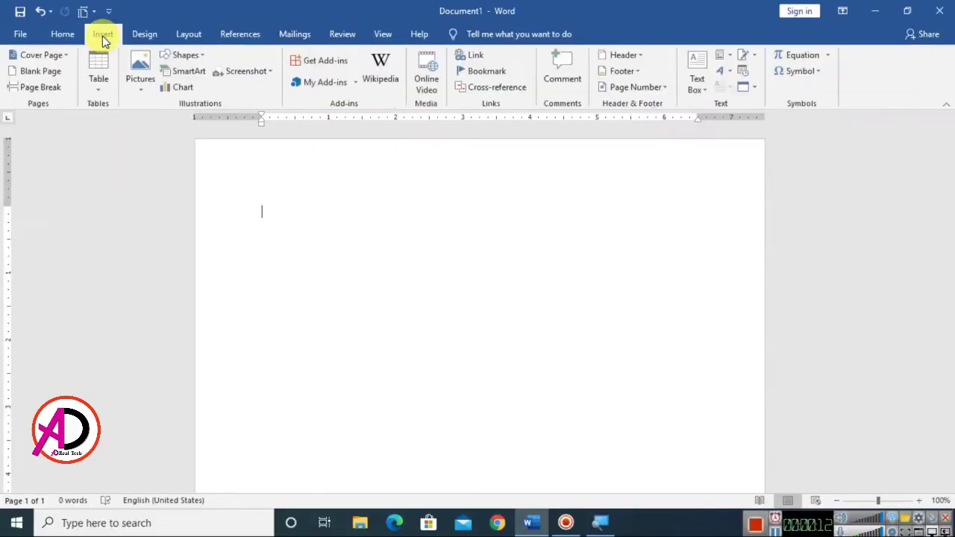
{"action": "left_click", "coordinate": [189, 56]}
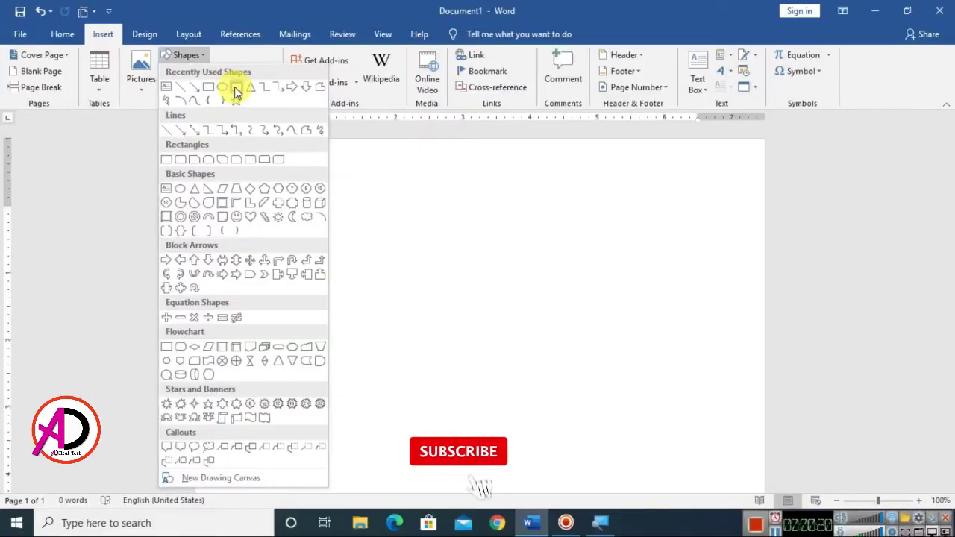
{"action": "left_click", "coordinate": [236, 85]}
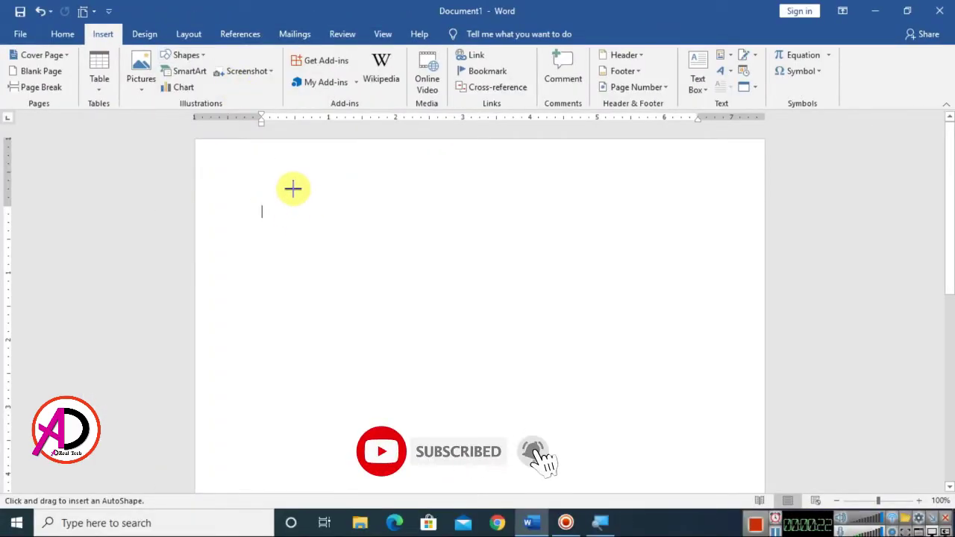
{"action": "mouse_move", "coordinate": [294, 168]}
{"action": "left_mouse_down"}
{"action": "mouse_move", "coordinate": [433, 296]}
{"action": "mouse_move", "coordinate": [570, 386]}
{"action": "left_mouse_up"}
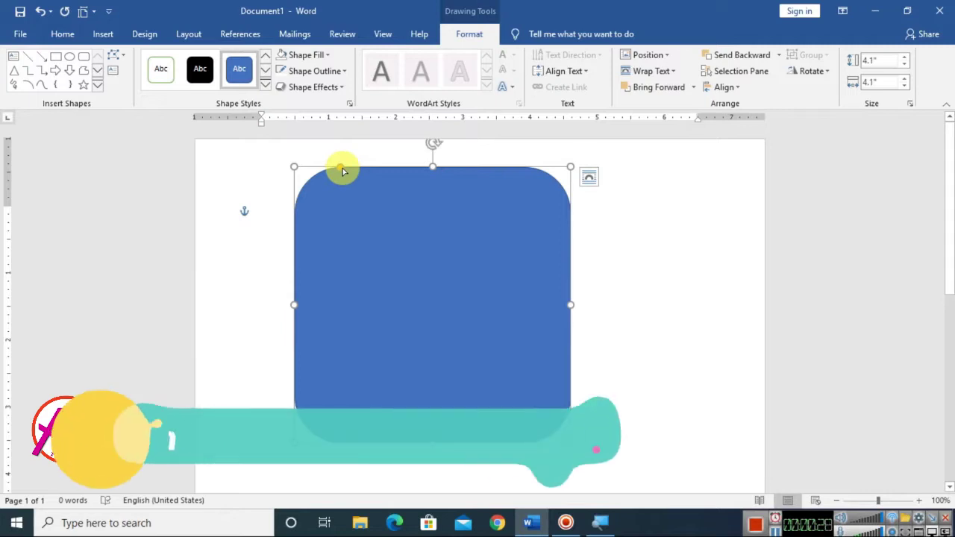
{"action": "left_click", "coordinate": [306, 71]}
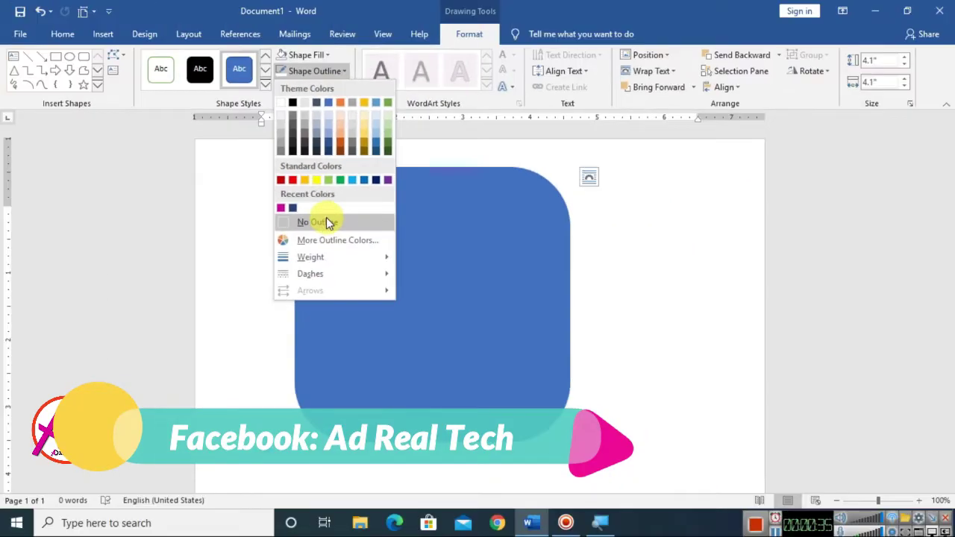
{"action": "left_click", "coordinate": [326, 218]}
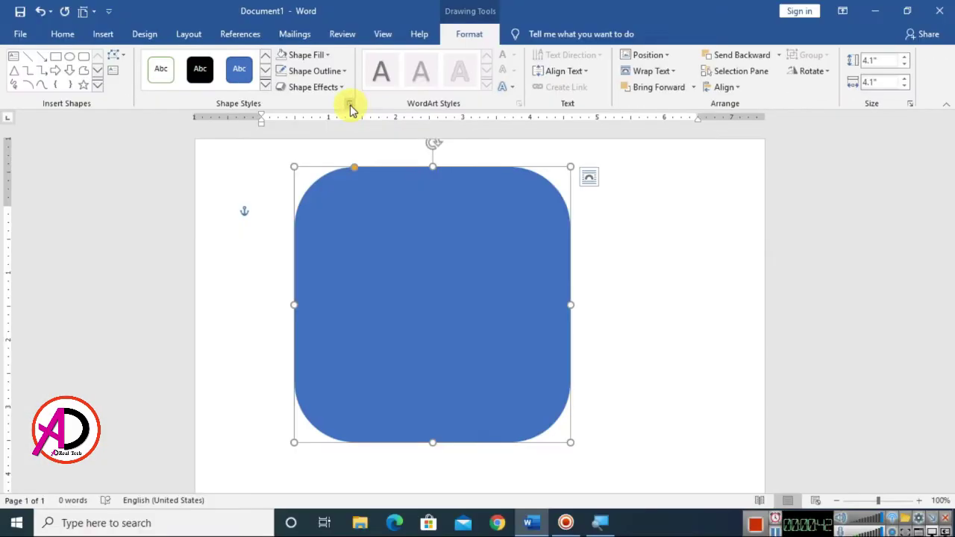
Give the square a linear yellow-red-purple gradient fill angled at 315°.
{"action": "left_click", "coordinate": [349, 104]}
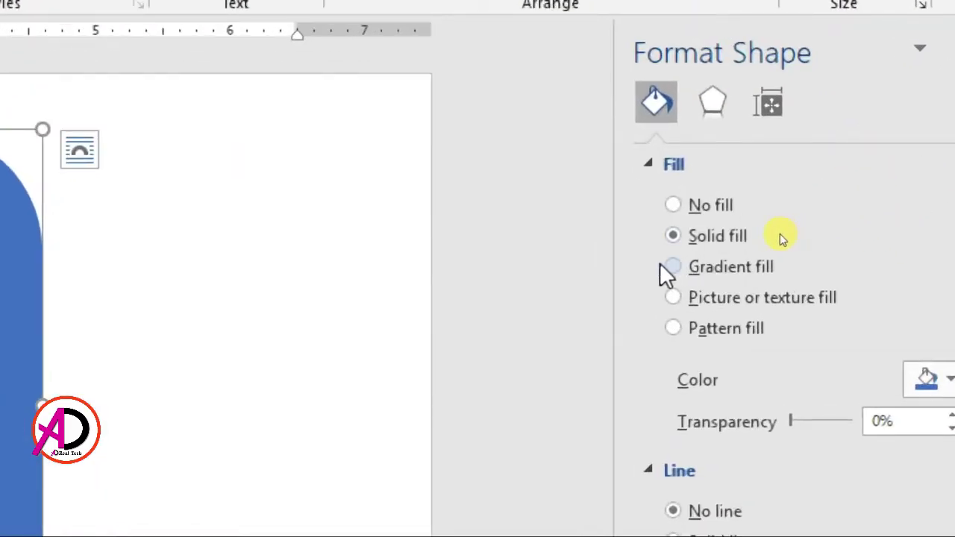
{"action": "left_click", "coordinate": [737, 266]}
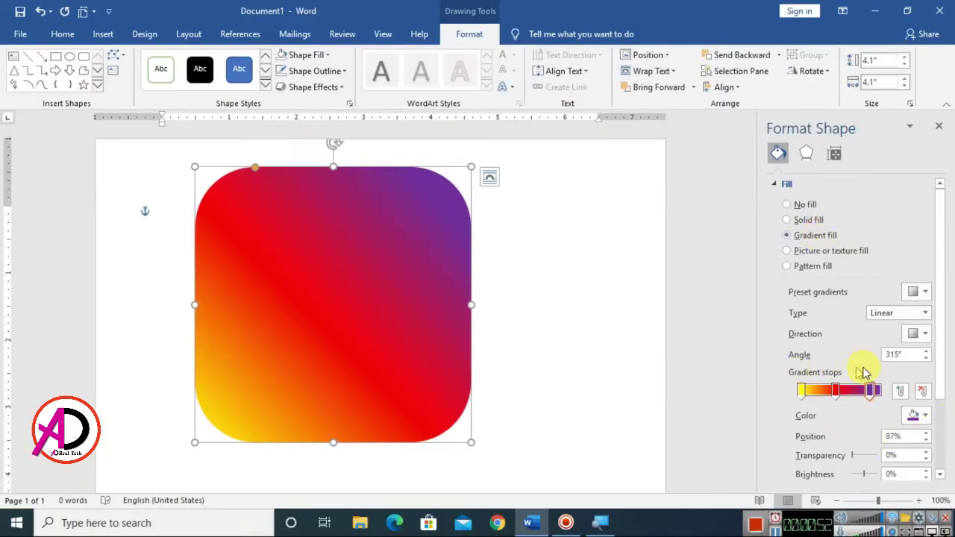
{"action": "left_click", "coordinate": [925, 291]}
{"action": "left_click", "coordinate": [925, 292]}
{"action": "left_click", "coordinate": [925, 316]}
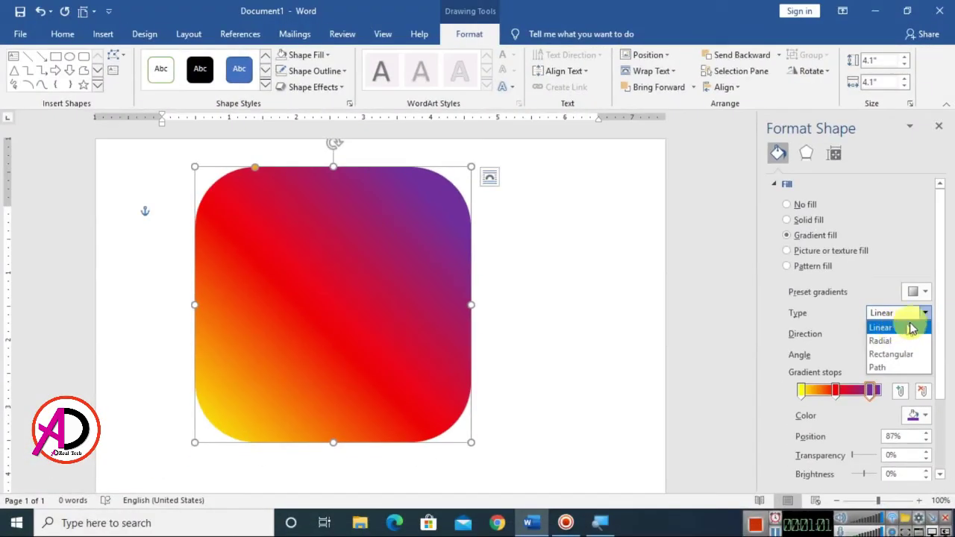
{"action": "left_click", "coordinate": [925, 317]}
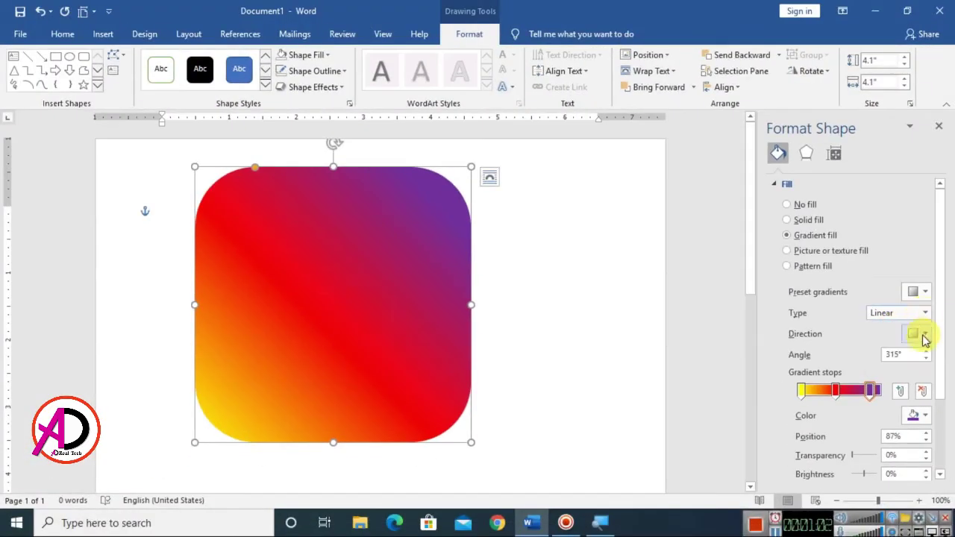
{"action": "left_click", "coordinate": [924, 334]}
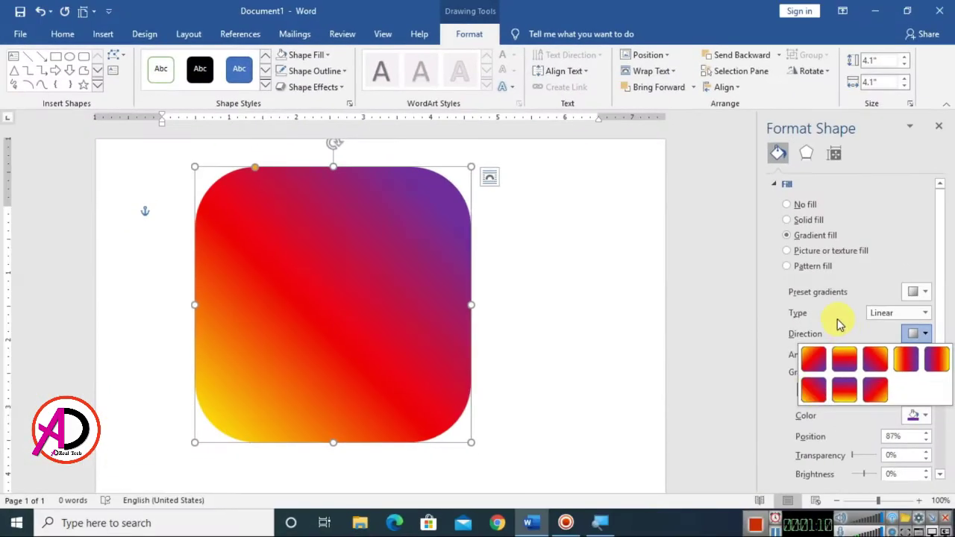
Keep the 315° diagonal direction and make the first gradient stop yellow.
{"action": "left_click", "coordinate": [813, 388]}
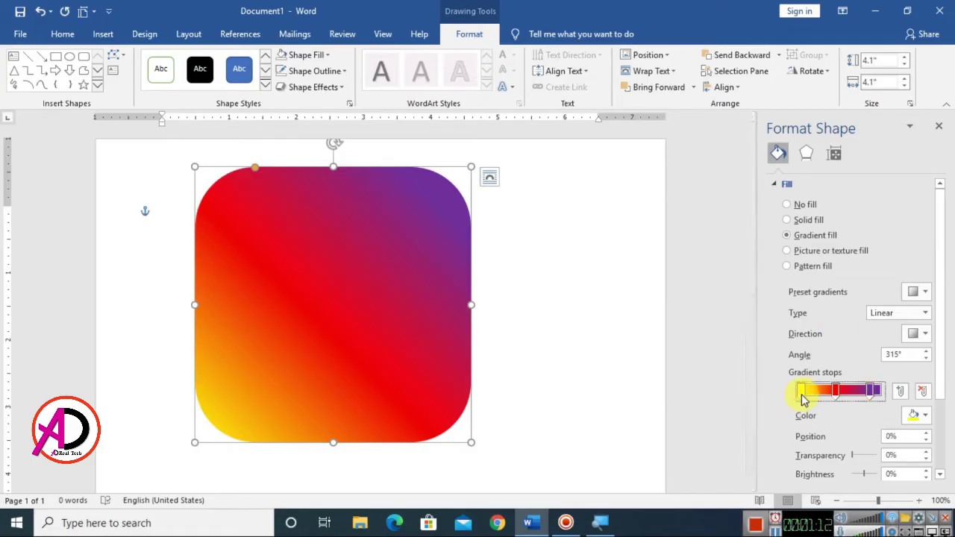
{"action": "left_click", "coordinate": [922, 418]}
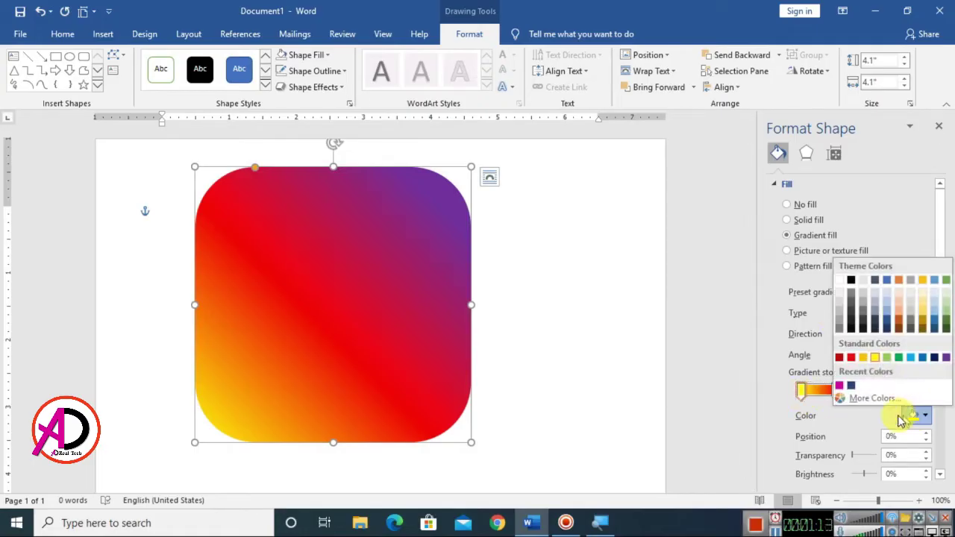
{"action": "left_click", "coordinate": [879, 360]}
Move the red gradient stop to about 44% and close the Format Shape pane.
{"action": "left_click", "coordinate": [836, 392]}
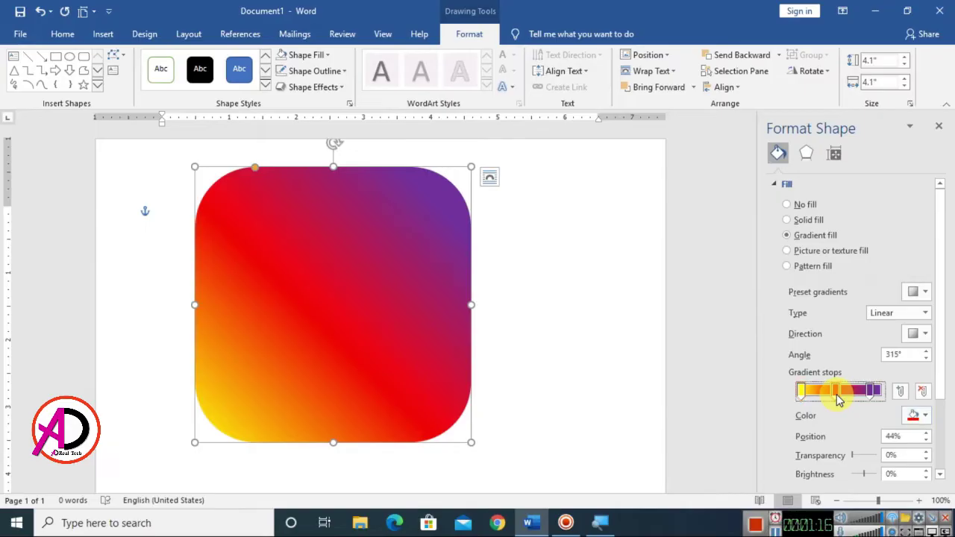
{"action": "left_click", "coordinate": [879, 394]}
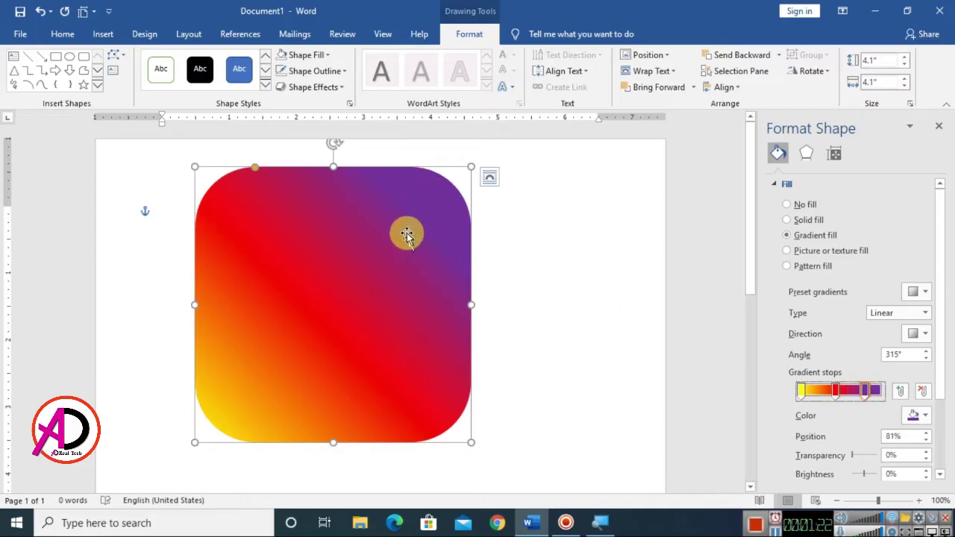
{"action": "left_click", "coordinate": [926, 433]}
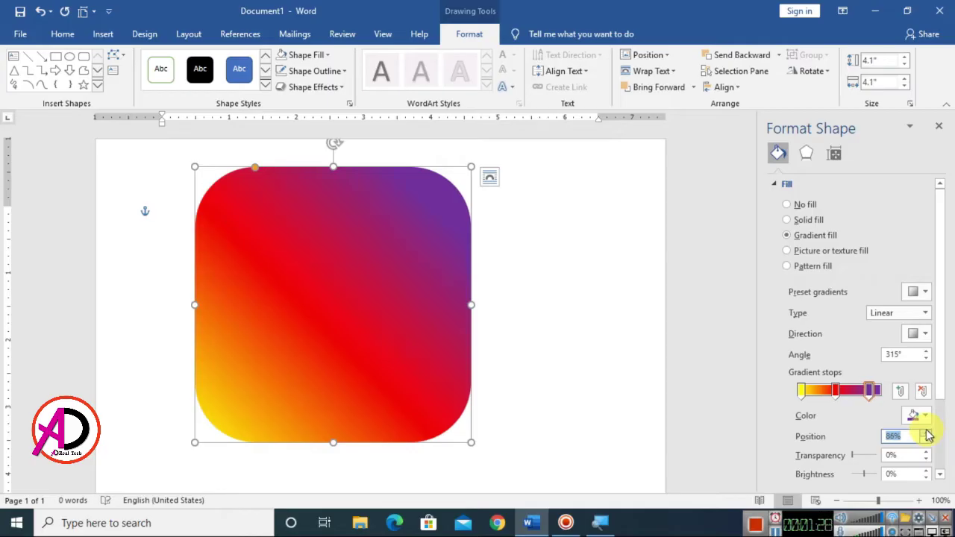
{"action": "left_click", "coordinate": [872, 398]}
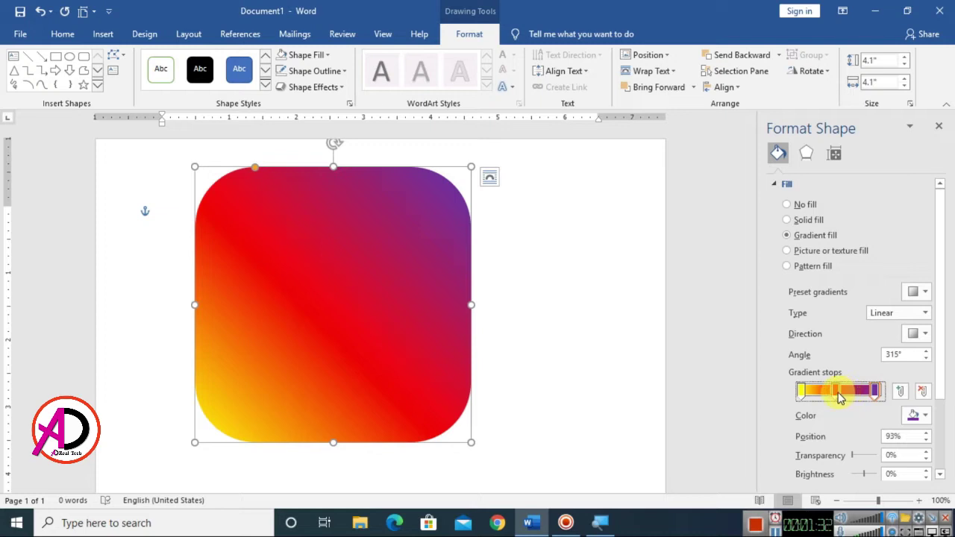
{"action": "mouse_move", "coordinate": [839, 397]}
{"action": "left_mouse_down"}
{"action": "mouse_move", "coordinate": [799, 396]}
{"action": "mouse_move", "coordinate": [833, 394]}
{"action": "left_mouse_up"}
{"action": "left_click", "coordinate": [927, 432]}
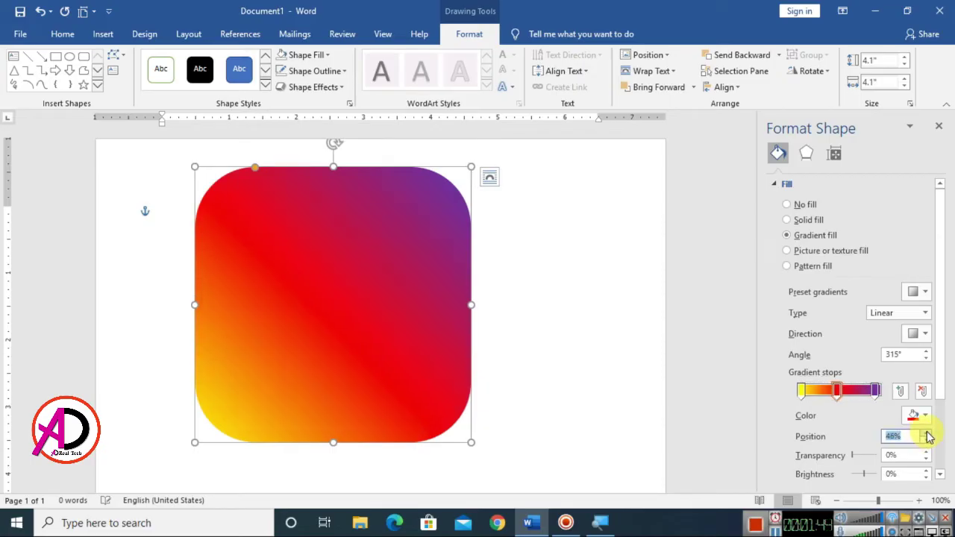
{"action": "left_click", "coordinate": [940, 127]}
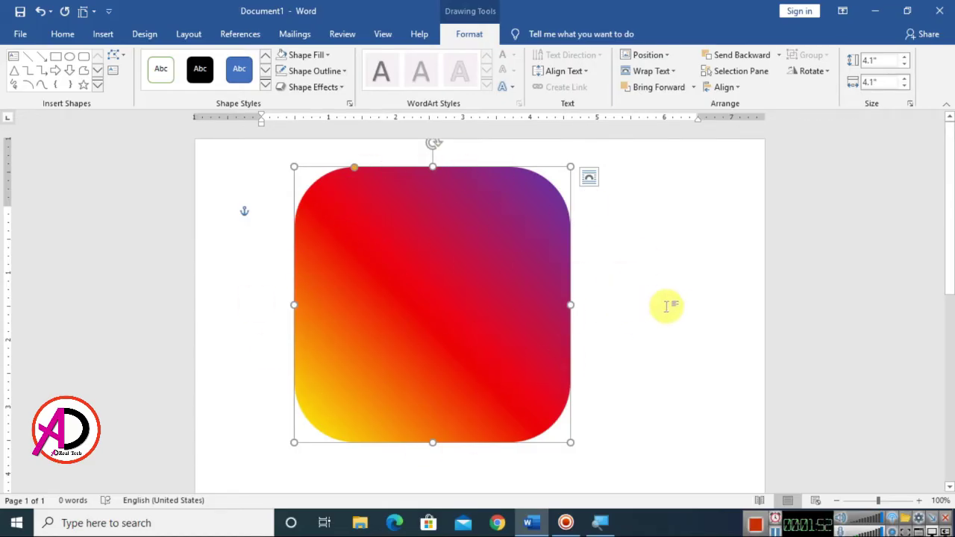
Draw a second 3.02 by 3.02-inch rounded rectangle and centre it inside the gradient square.
{"action": "left_click", "coordinate": [98, 88]}
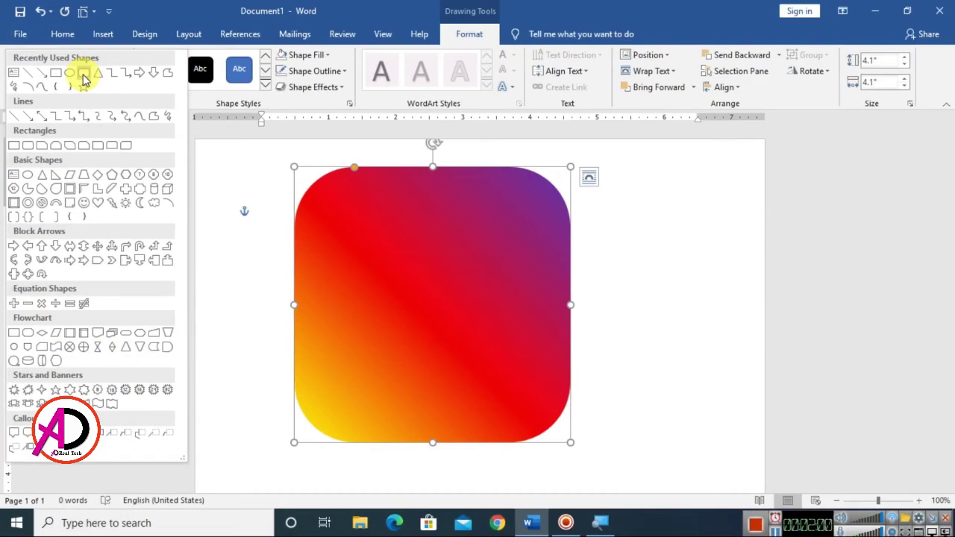
{"action": "left_click", "coordinate": [83, 78]}
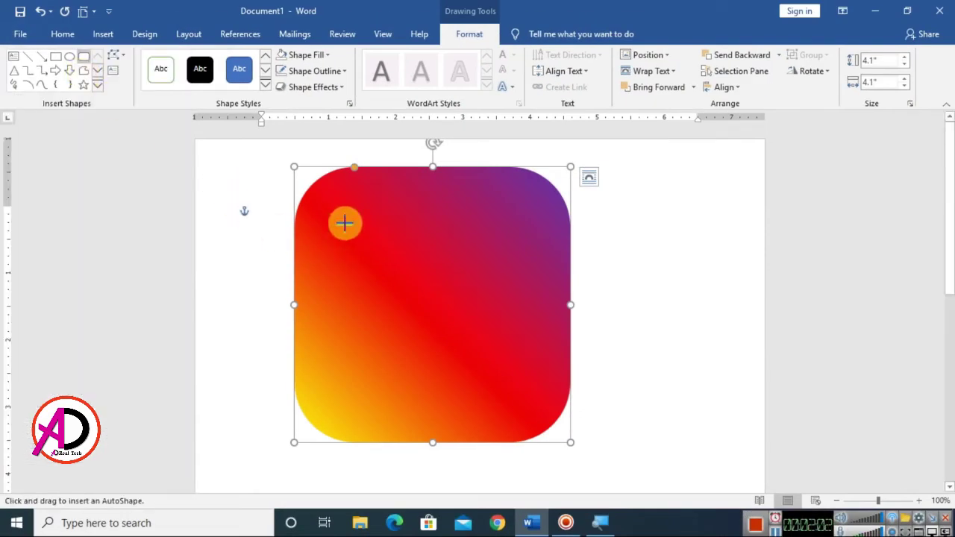
{"action": "left_click_drag", "start_coordinate": [338, 205], "coordinate": [541, 386]}
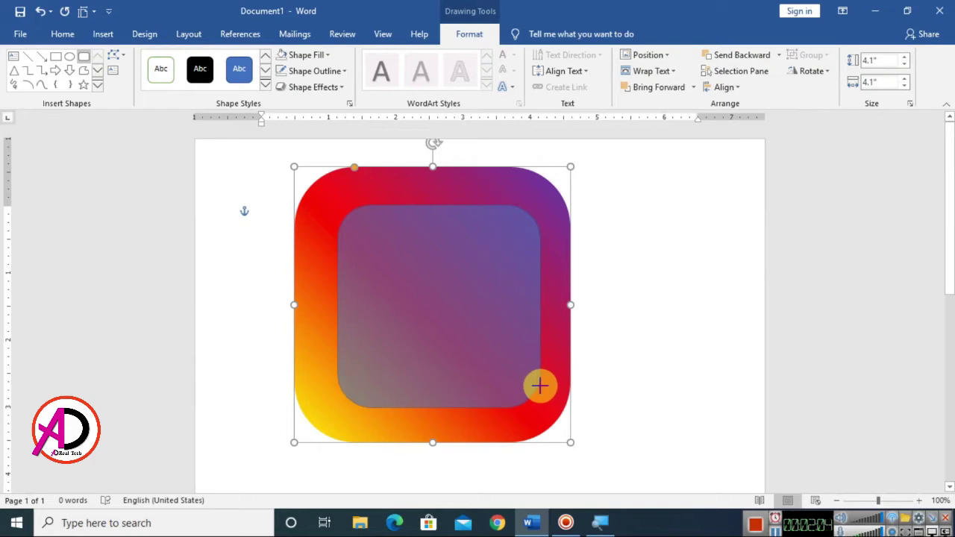
{"action": "left_click_drag", "start_coordinate": [490, 335], "coordinate": [484, 335]}
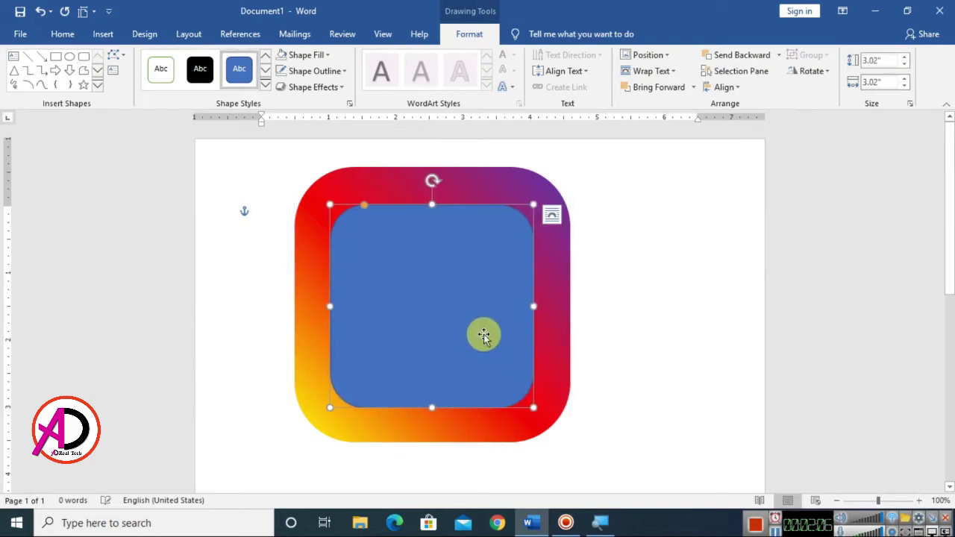
{"action": "left_click", "coordinate": [306, 56]}
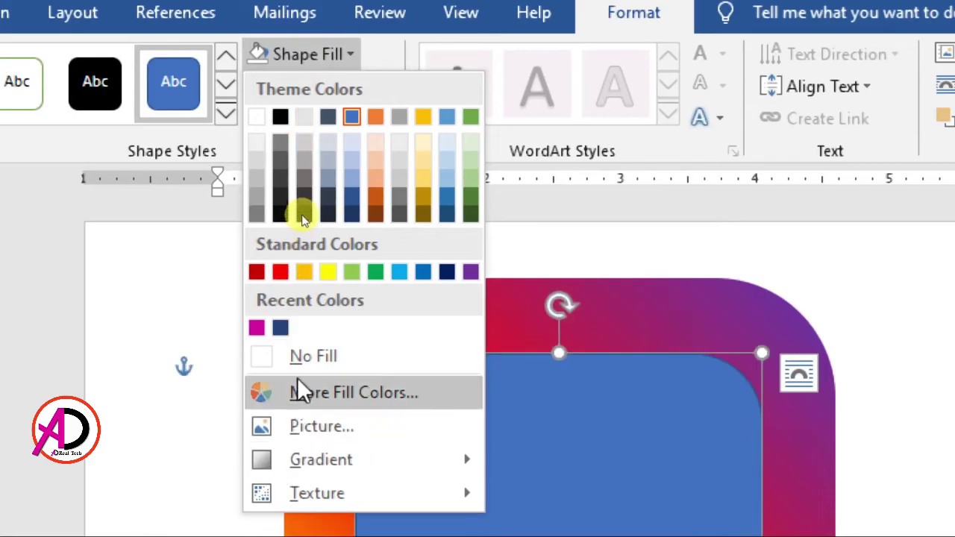
Set the inner square to No Fill with a white outline.
{"action": "left_click", "coordinate": [309, 356]}
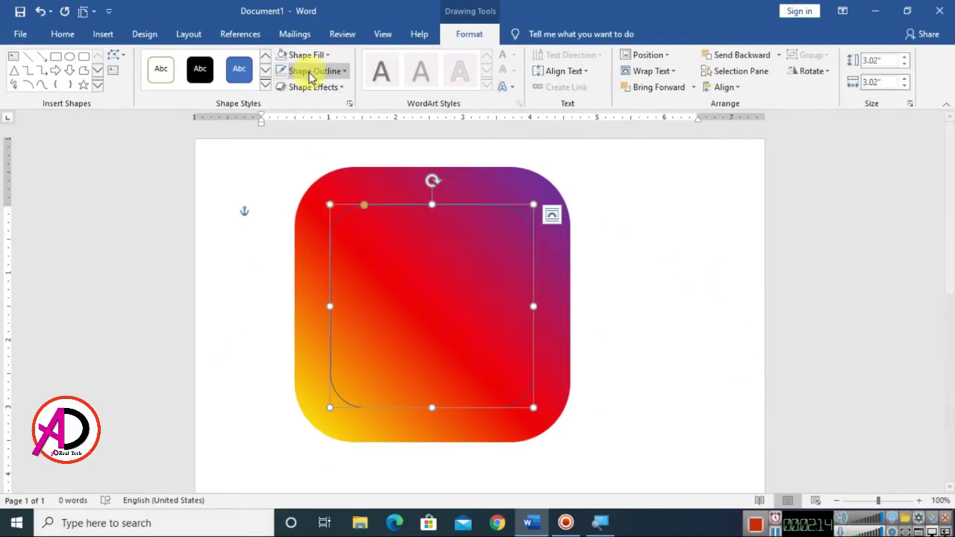
{"action": "left_click", "coordinate": [312, 72]}
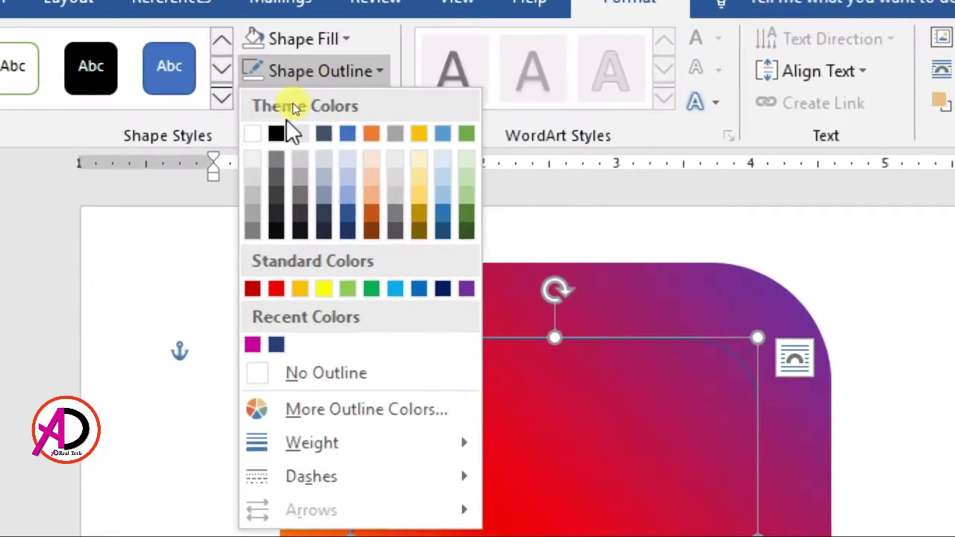
{"action": "left_click", "coordinate": [250, 134]}
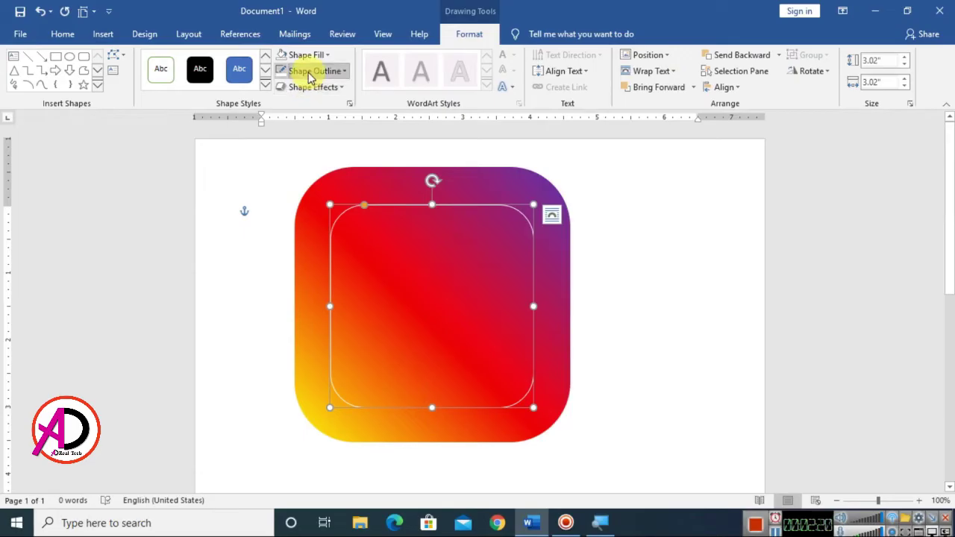
{"action": "left_click", "coordinate": [313, 71]}
{"action": "mouse_move", "coordinate": [312, 256]}
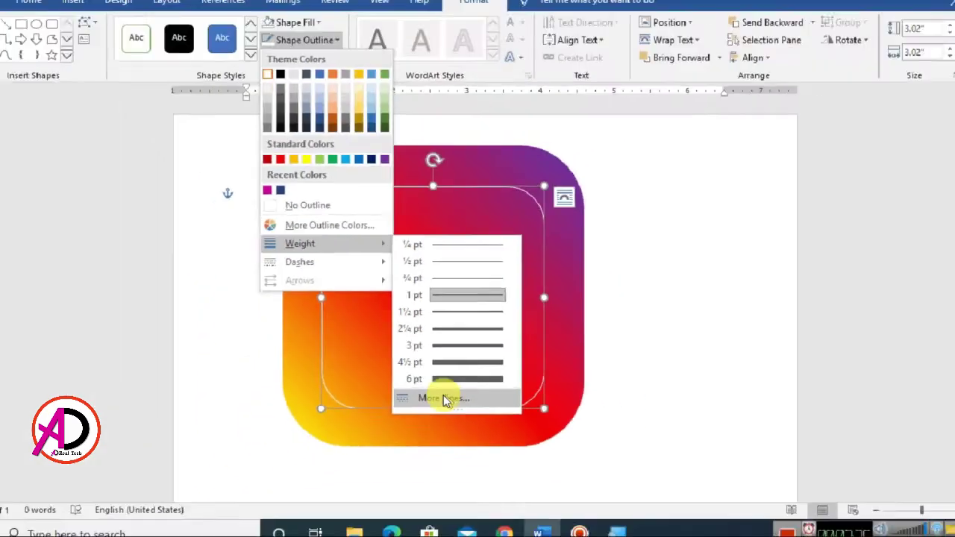
Set the inner square's outline width to 20 pt.
{"action": "left_click", "coordinate": [443, 396]}
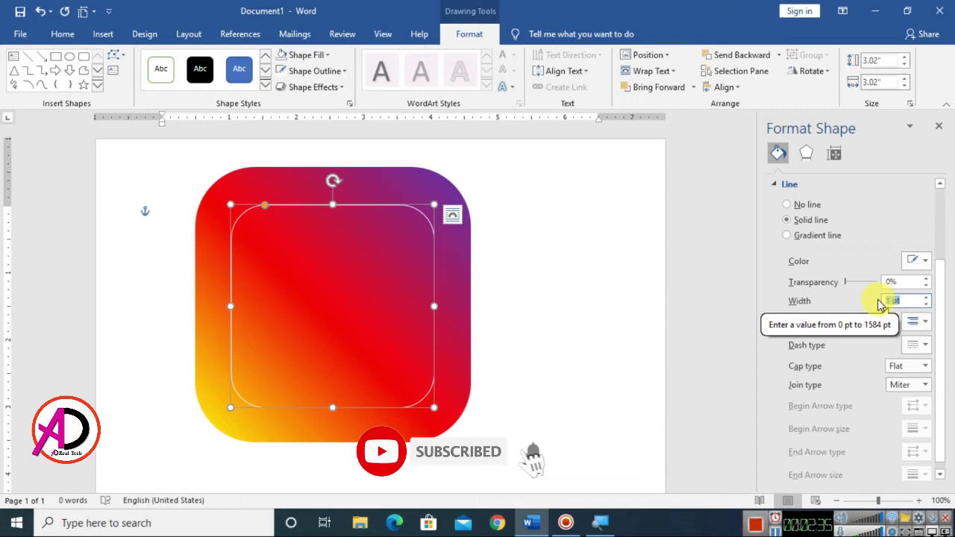
{"action": "left_click", "coordinate": [877, 304]}
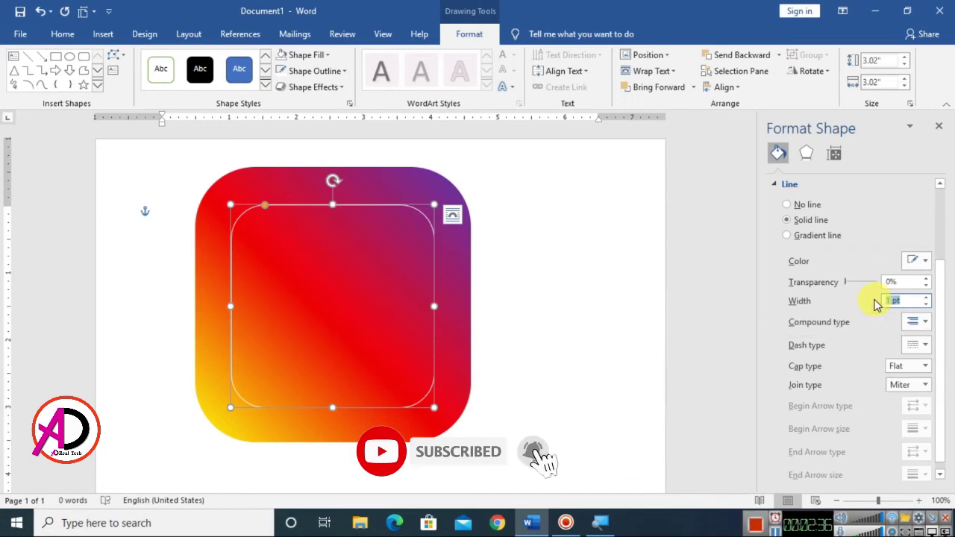
{"action": "type", "text": "15"}
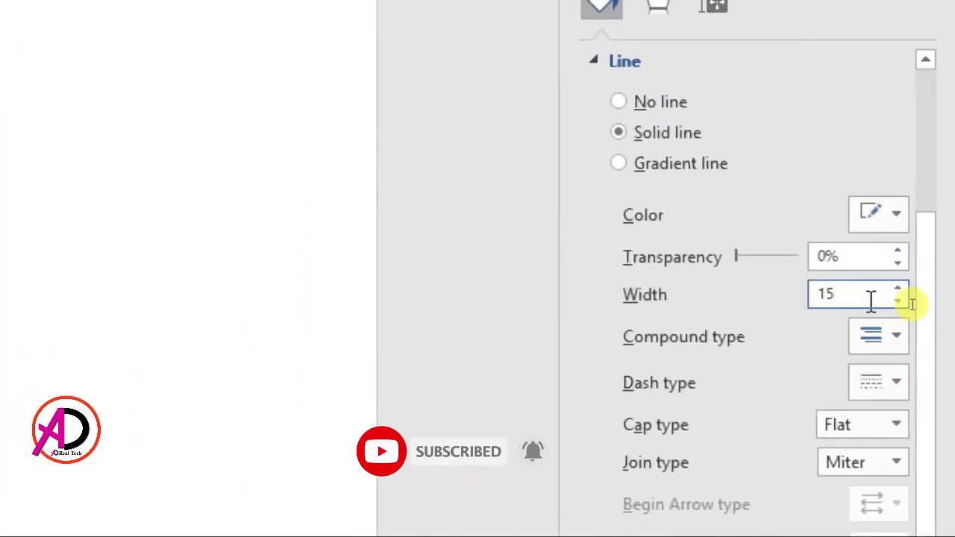
{"action": "key", "text": "BackSpace"}
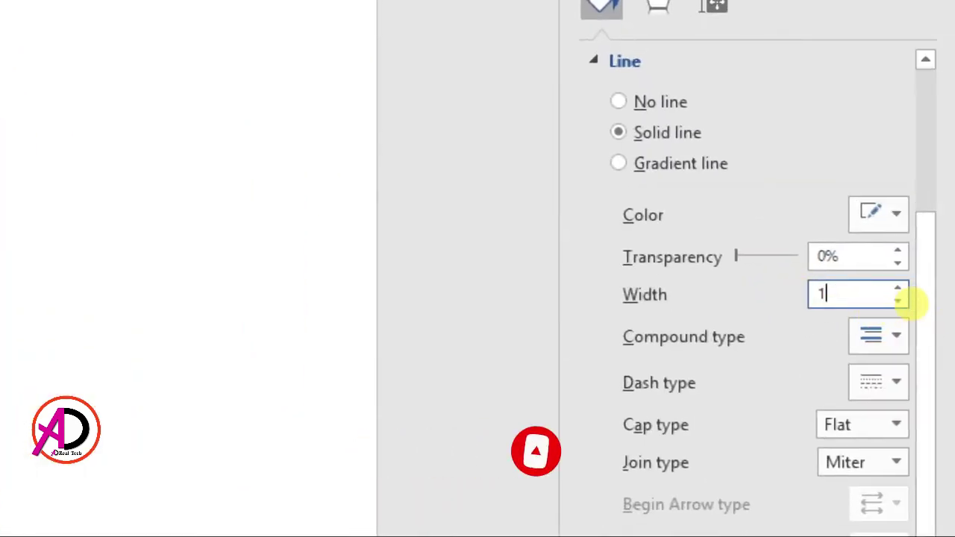
{"action": "key", "text": "BackSpace"}
{"action": "type", "text": "20"}
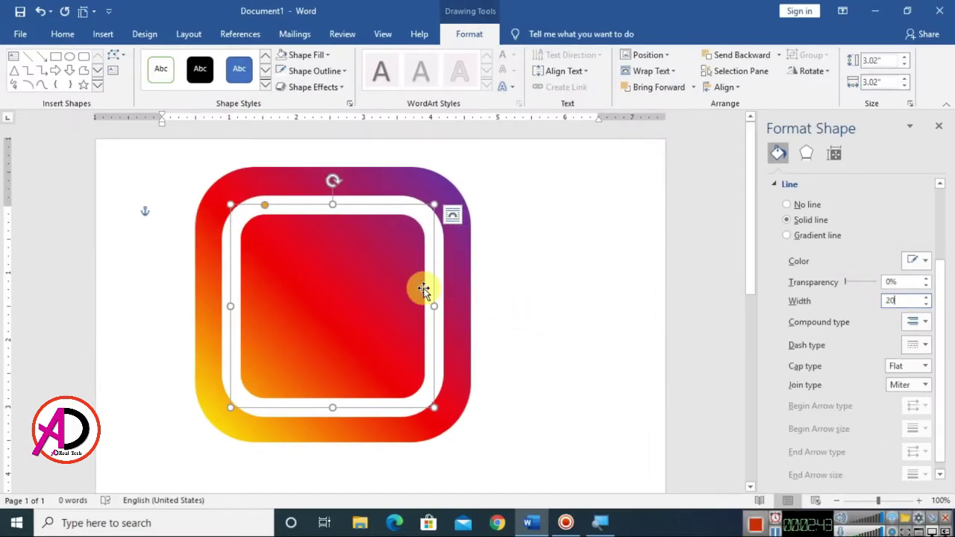
{"action": "left_click", "coordinate": [396, 253]}
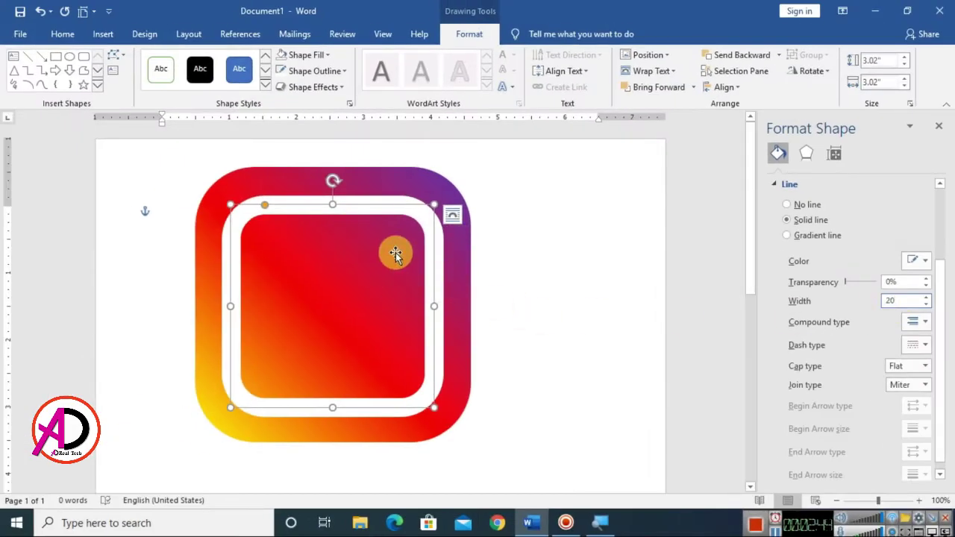
Close the formatting pane and shrink the white ring to 2.83 inches.
{"action": "left_click", "coordinate": [265, 207]}
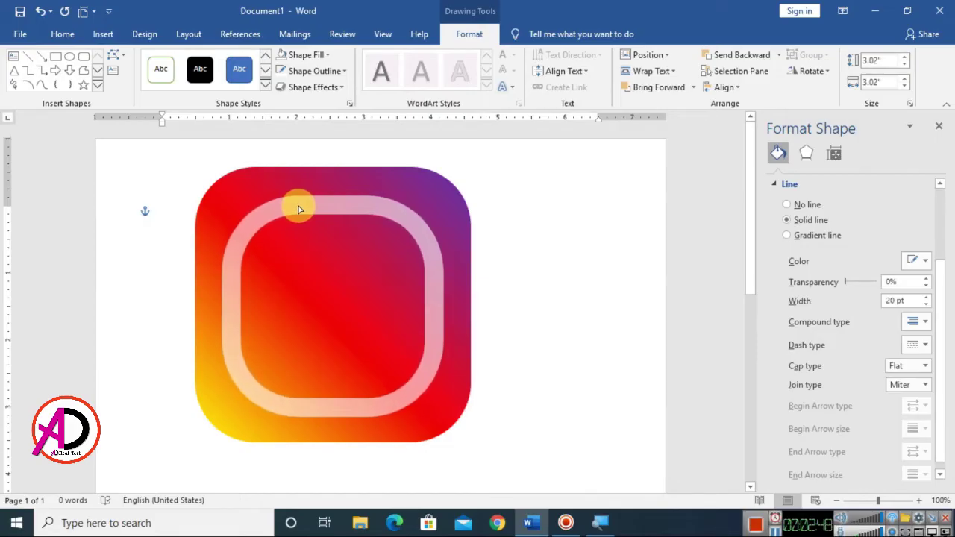
{"action": "left_click", "coordinate": [297, 206]}
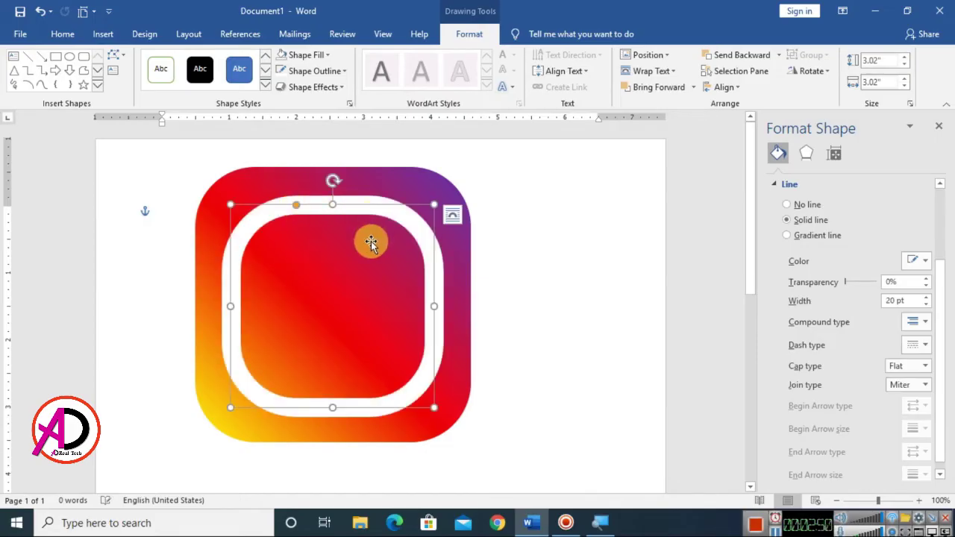
{"action": "left_click", "coordinate": [939, 131]}
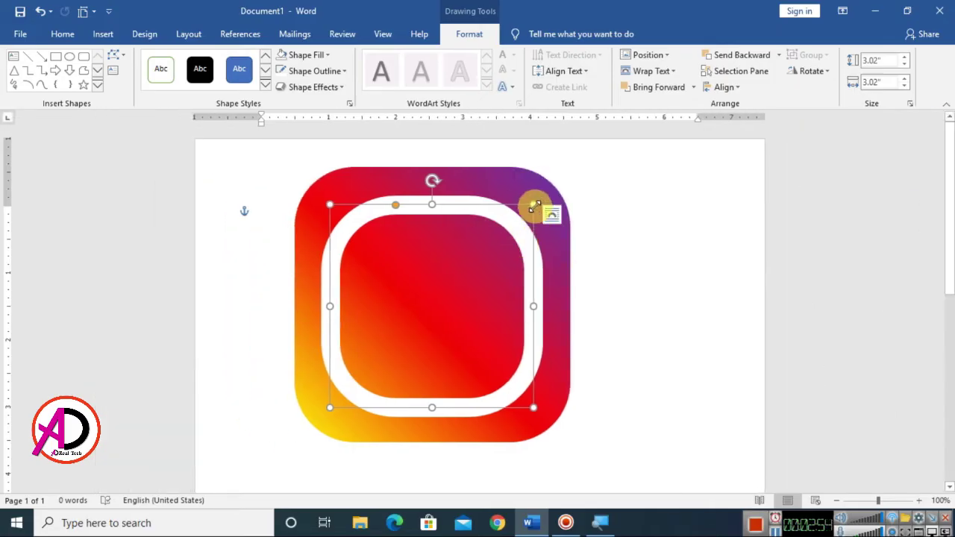
{"action": "left_click_drag", "start_coordinate": [533, 204], "coordinate": [527, 212]}
{"action": "left_click", "coordinate": [654, 314]}
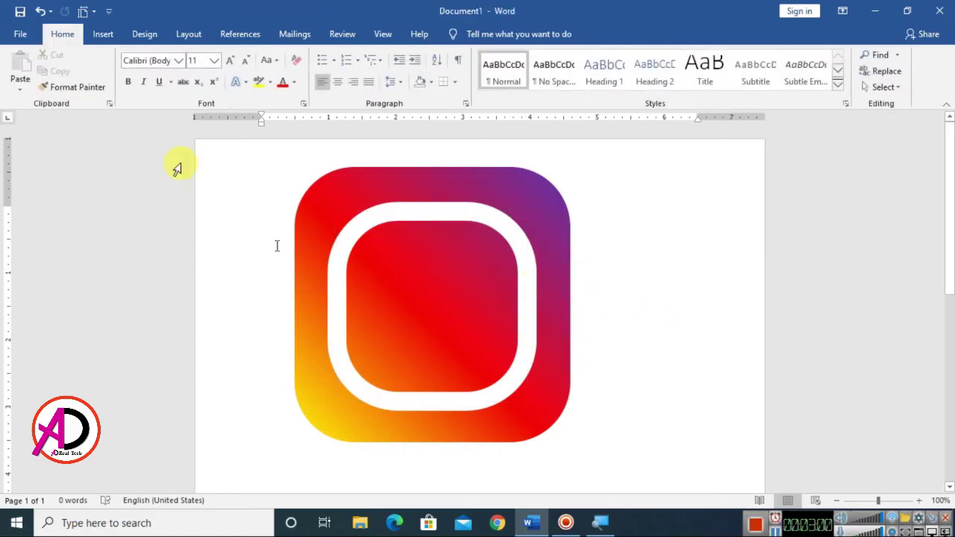
Draw a 1.76-inch oval circle in the middle of the ring.
{"action": "left_click", "coordinate": [102, 35]}
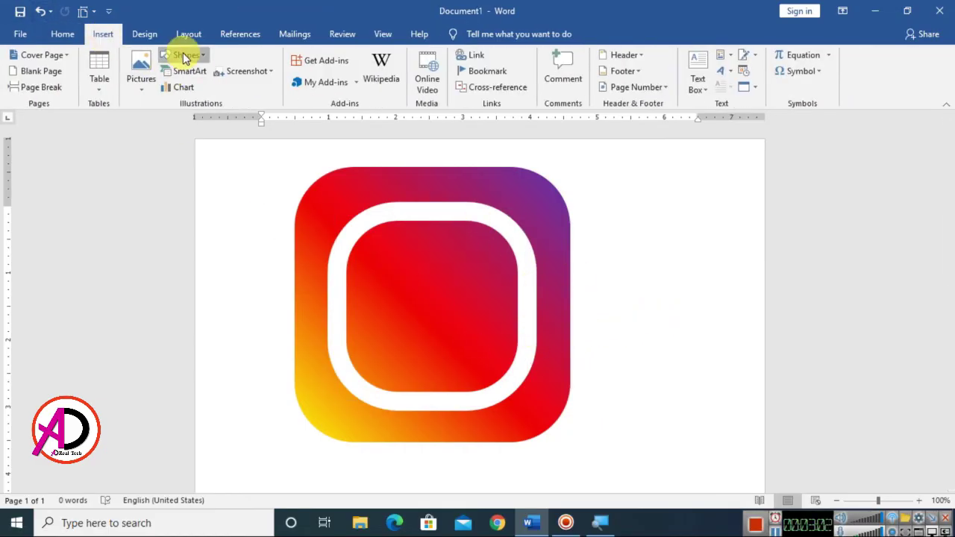
{"action": "left_click", "coordinate": [185, 58]}
{"action": "left_click", "coordinate": [226, 90]}
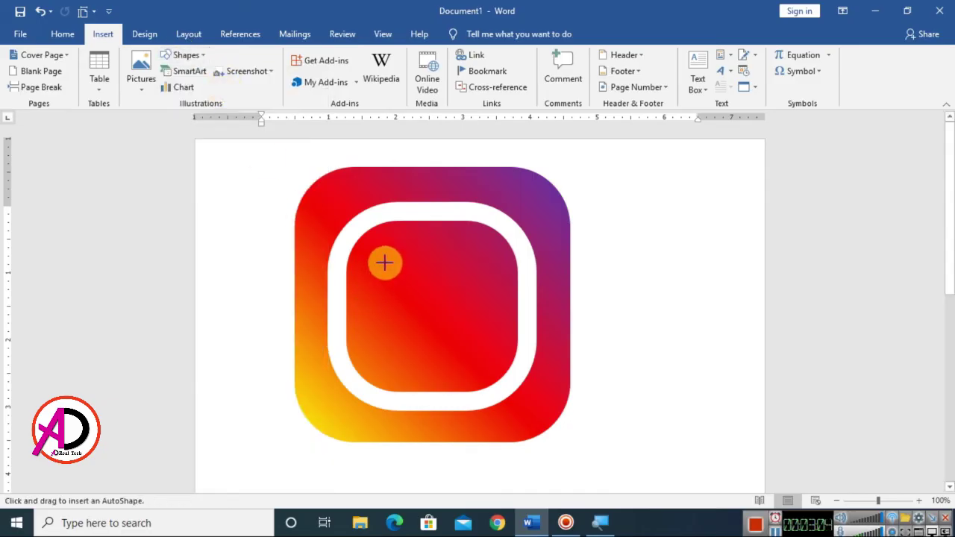
{"action": "left_click", "coordinate": [185, 55]}
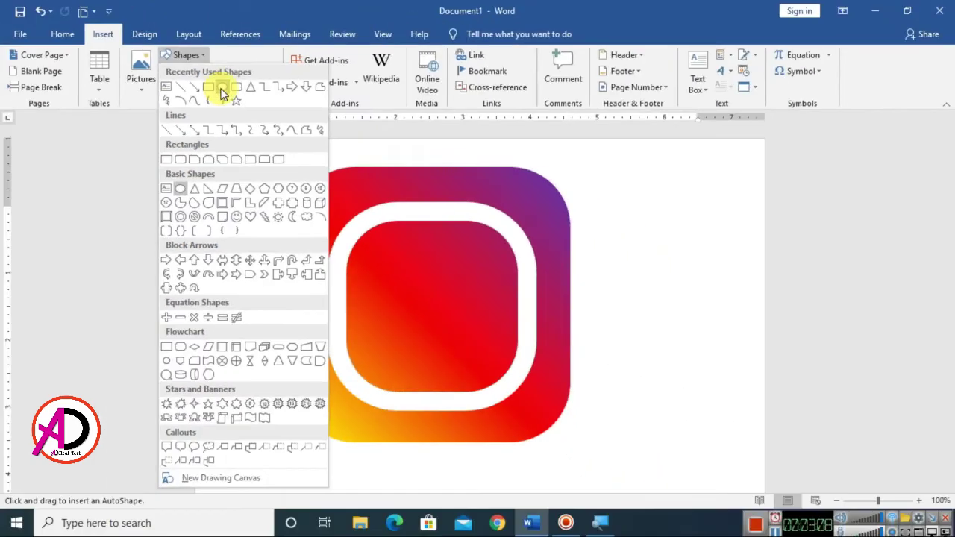
{"action": "left_click", "coordinate": [536, 161]}
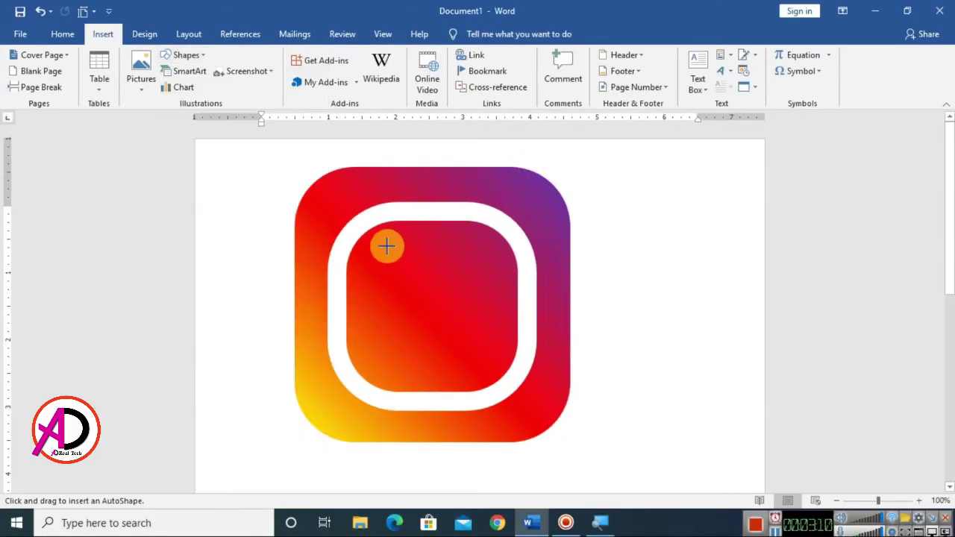
{"action": "mouse_move", "coordinate": [372, 243]}
{"action": "left_mouse_down"}
{"action": "mouse_move", "coordinate": [496, 351]}
{"action": "mouse_move", "coordinate": [489, 345]}
{"action": "left_mouse_up"}
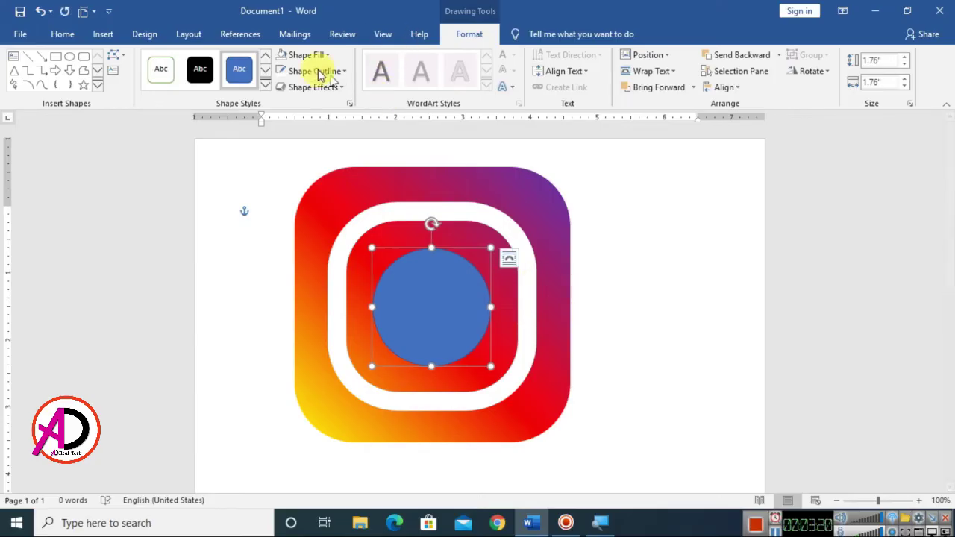
Give the circle No Fill and a white outline.
{"action": "left_click", "coordinate": [305, 55]}
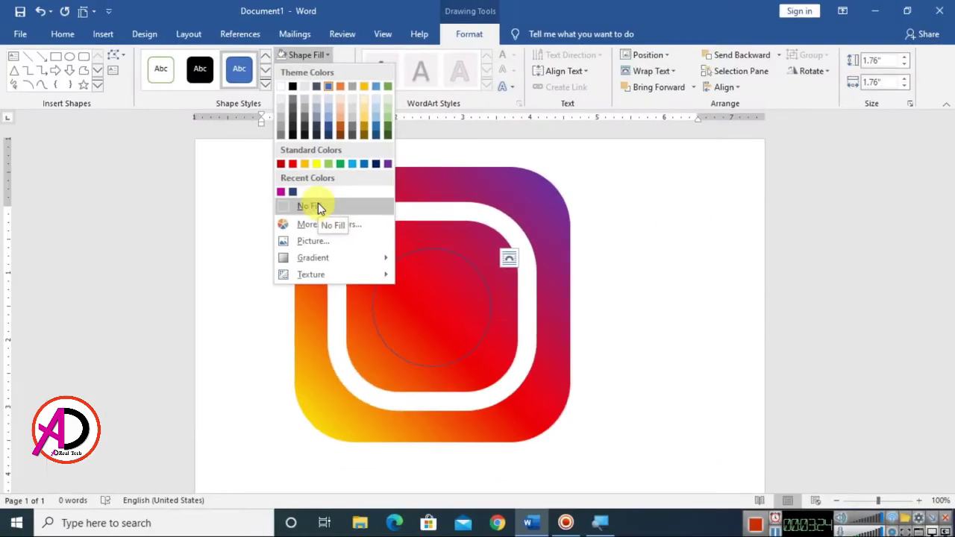
{"action": "left_click", "coordinate": [298, 198]}
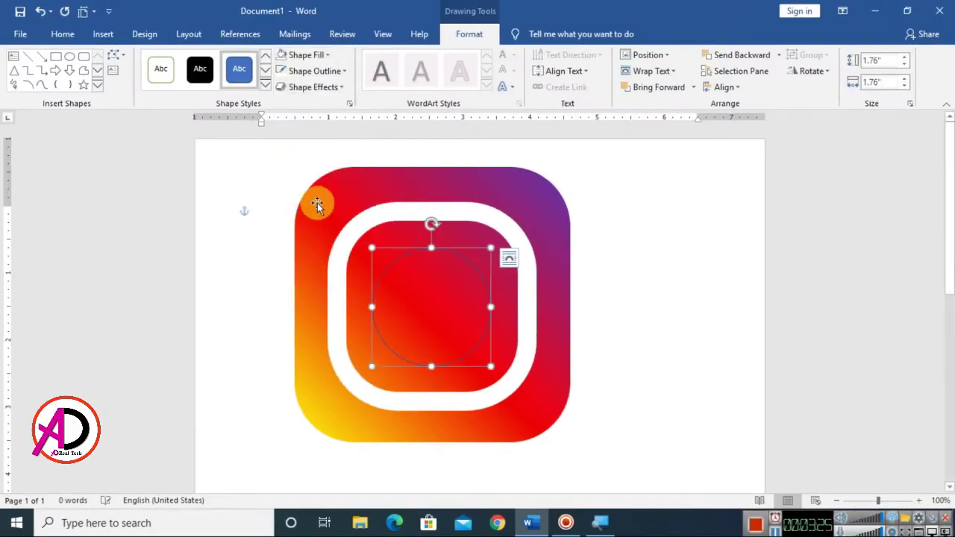
{"action": "left_click", "coordinate": [332, 75]}
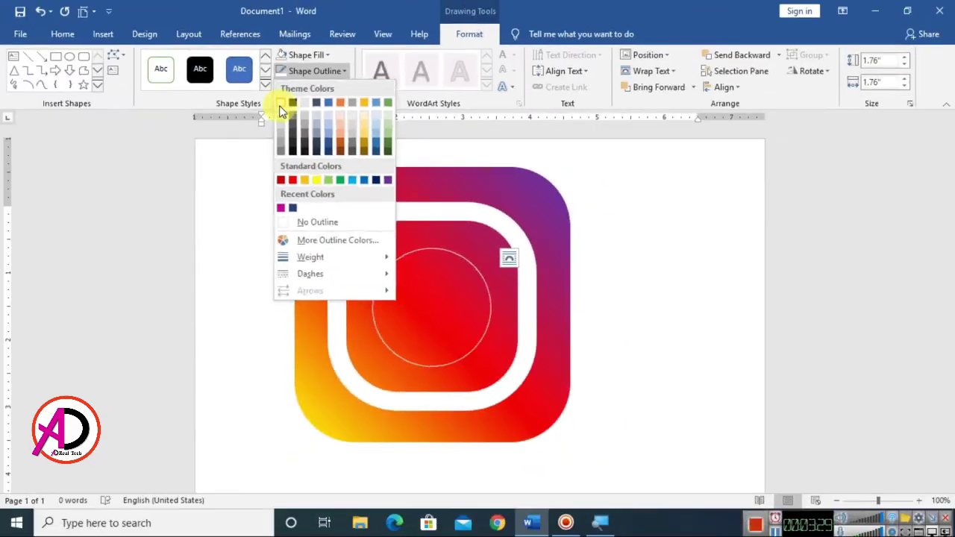
{"action": "left_click", "coordinate": [280, 106]}
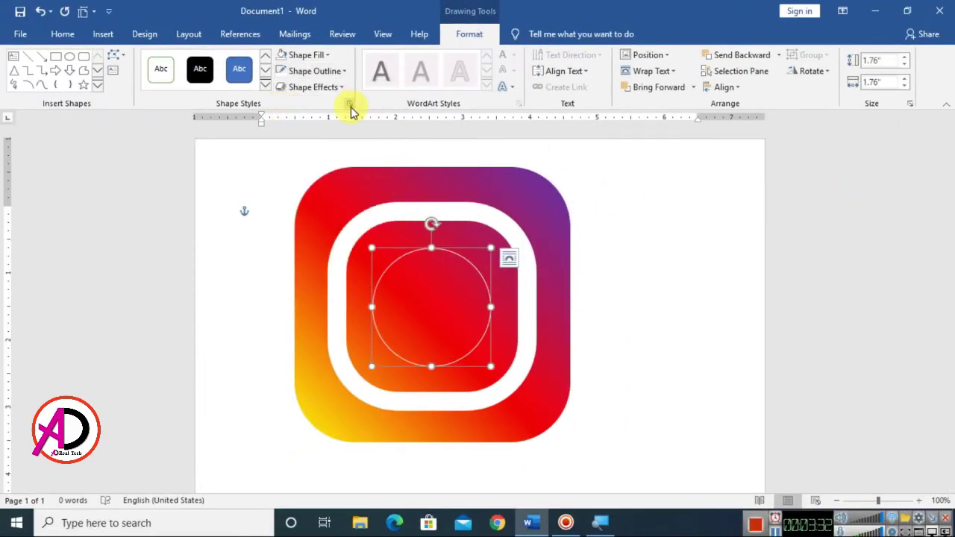
{"action": "left_click", "coordinate": [316, 74]}
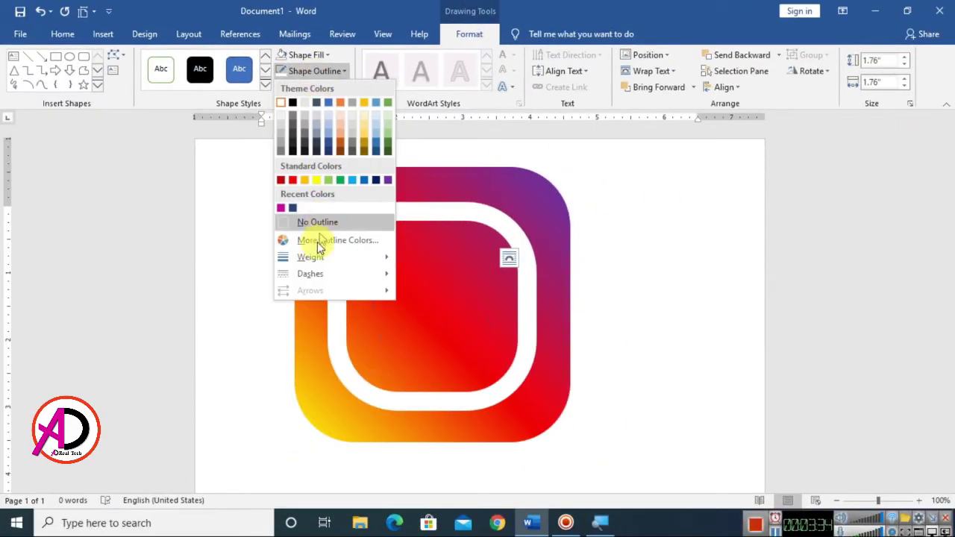
{"action": "mouse_move", "coordinate": [307, 257]}
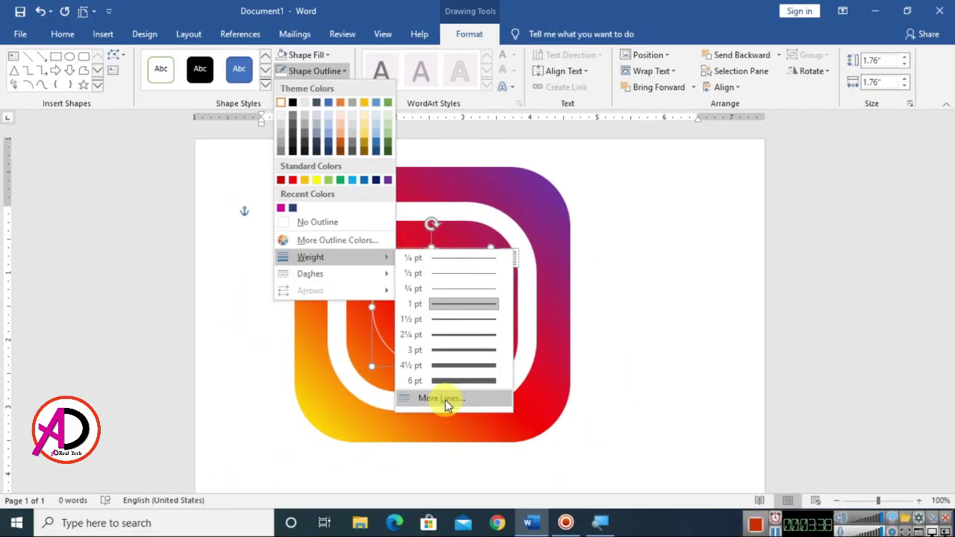
Set the circle's outline width to 20 pt and shrink it to sit centred in the ring.
{"action": "left_click", "coordinate": [445, 400]}
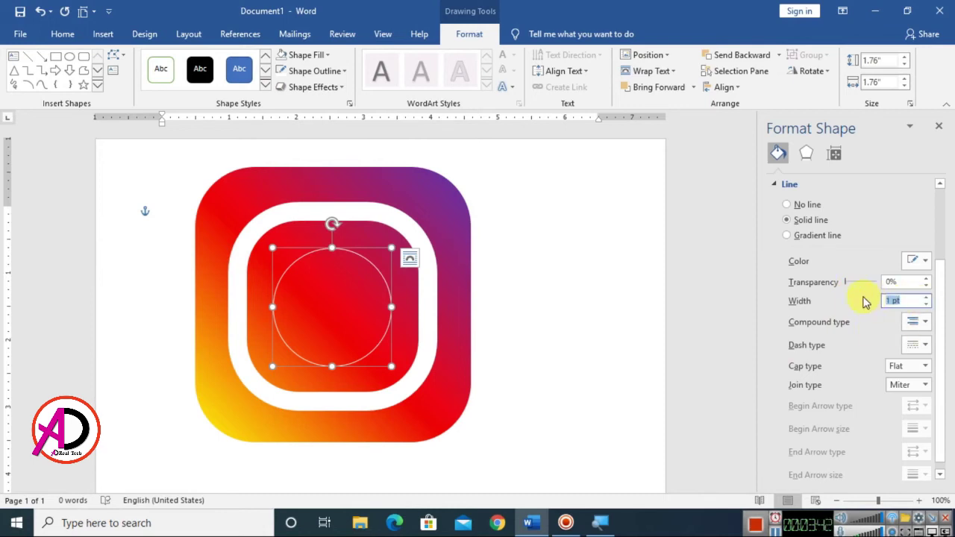
{"action": "type", "text": "20"}
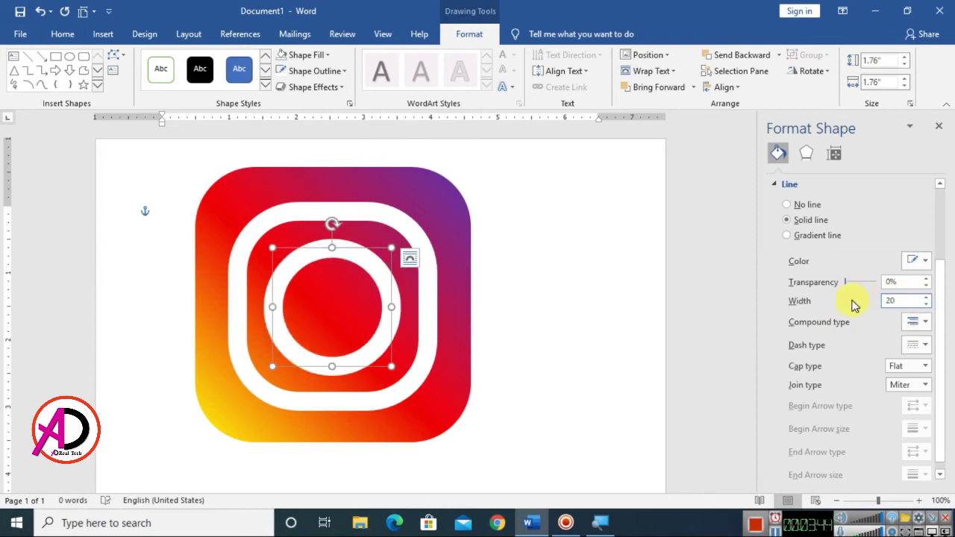
{"action": "left_click", "coordinate": [939, 127]}
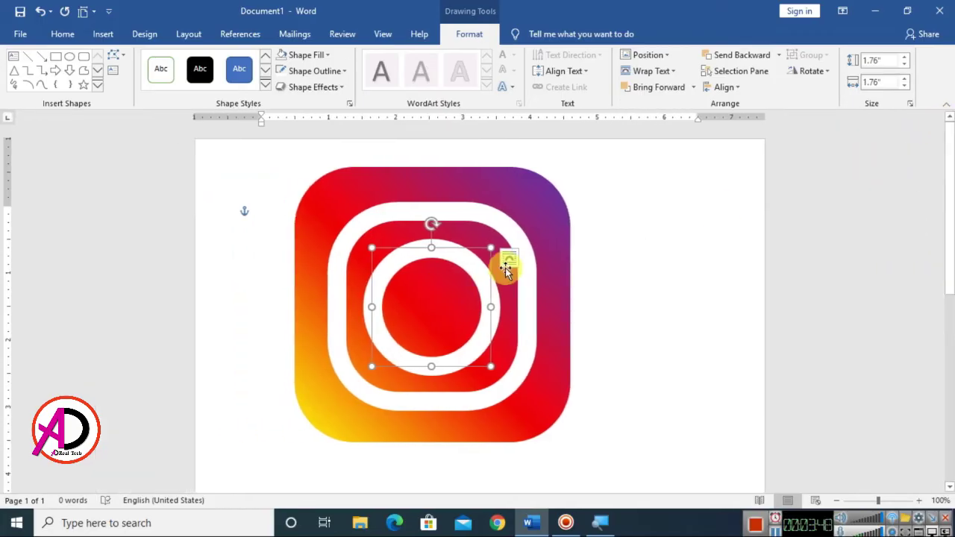
{"action": "left_click_drag", "start_coordinate": [490, 248], "coordinate": [464, 260]}
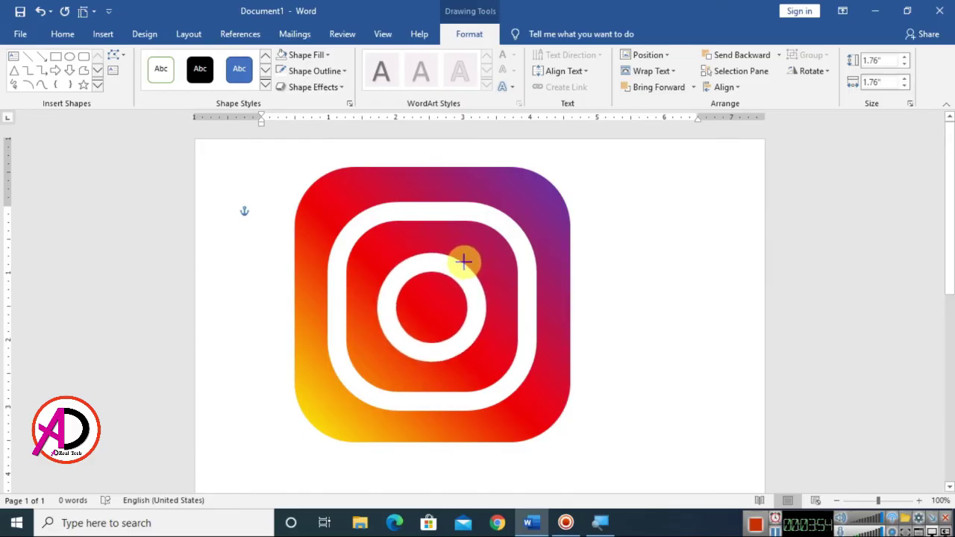
Draw a small 0.36-inch oval in the ring's top-right corner.
{"action": "left_click", "coordinate": [635, 315]}
{"action": "scroll", "coordinate": [526, 328], "scroll_direction": "down", "scroll_amount": 6, "text": "ctrl"}
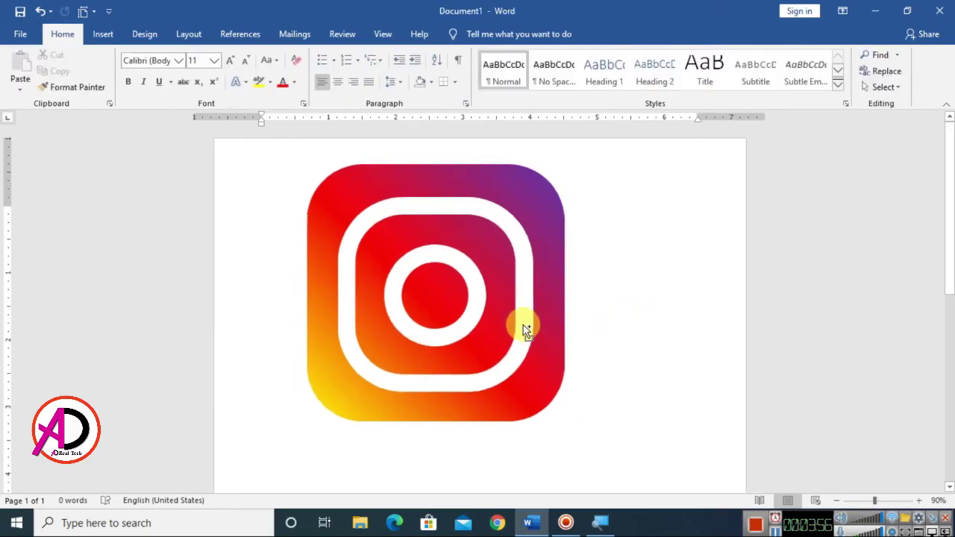
{"action": "scroll", "coordinate": [523, 332], "scroll_direction": "up", "scroll_amount": 4, "text": "ctrl"}
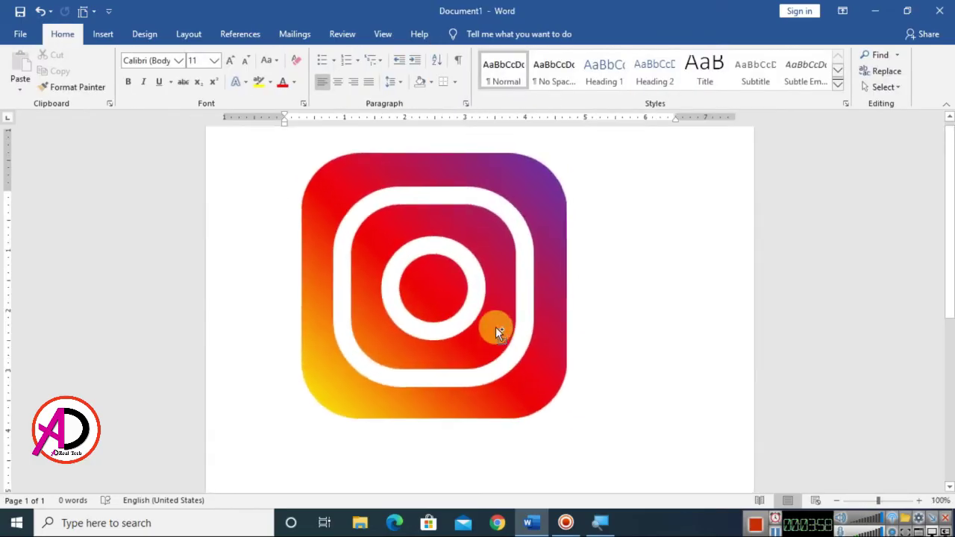
{"action": "scroll", "coordinate": [489, 332], "scroll_direction": "down", "scroll_amount": 3, "text": "ctrl"}
{"action": "scroll", "coordinate": [489, 331], "scroll_direction": "up", "scroll_amount": 3, "text": "ctrl"}
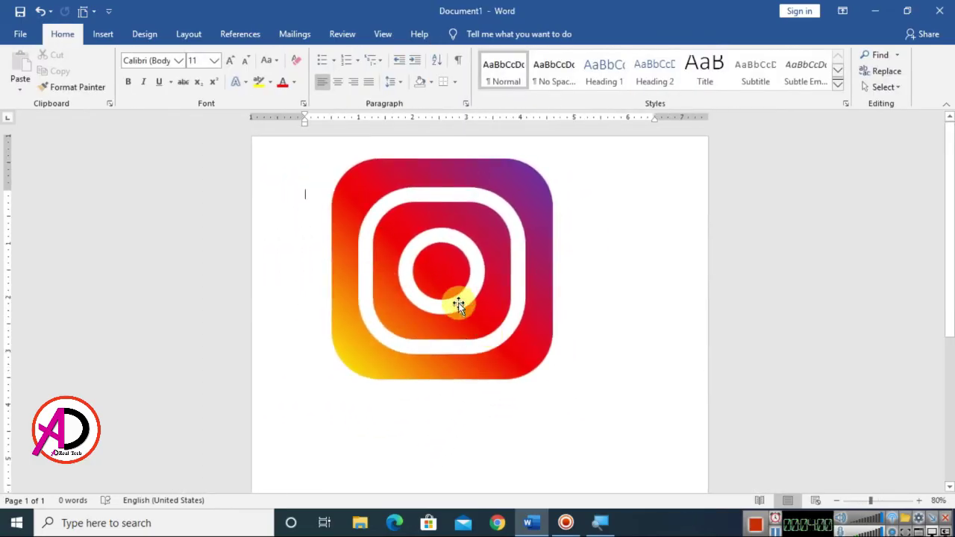
{"action": "left_click", "coordinate": [102, 35]}
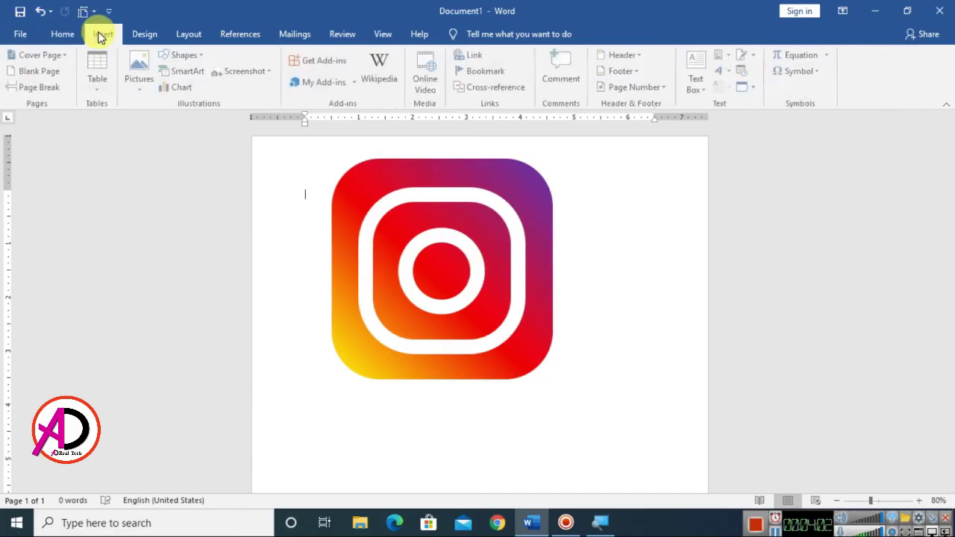
{"action": "left_click", "coordinate": [185, 56]}
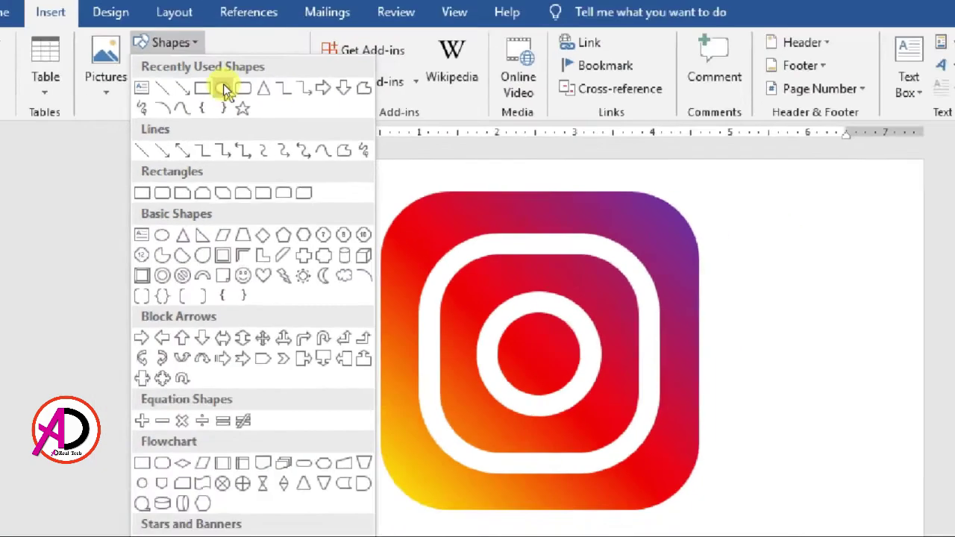
{"action": "left_click", "coordinate": [224, 85]}
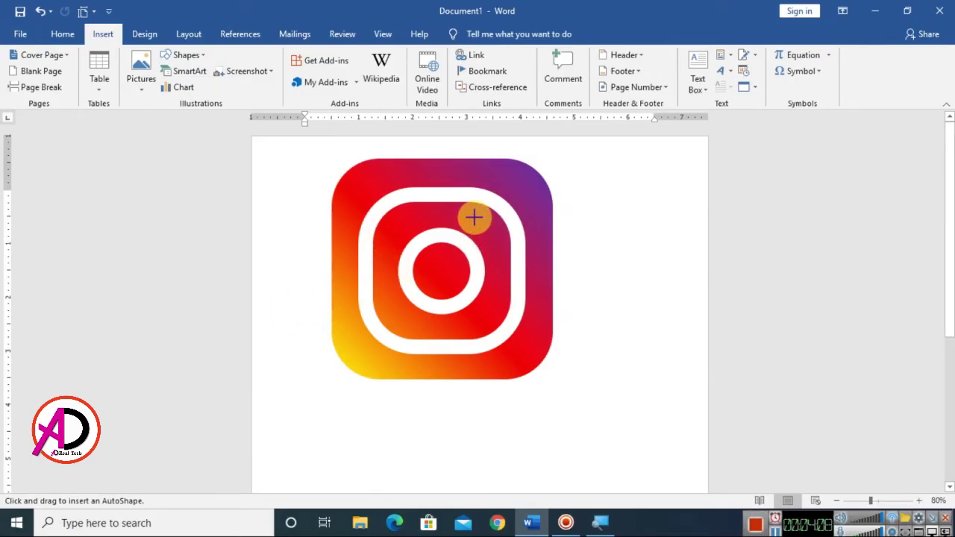
{"action": "left_click", "coordinate": [497, 237]}
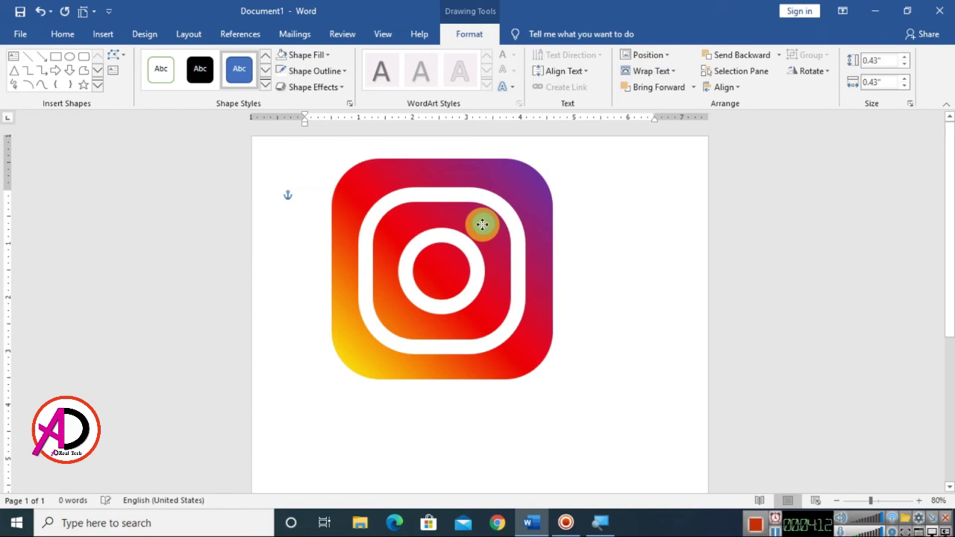
{"action": "left_click", "coordinate": [918, 499]}
{"action": "left_click", "coordinate": [918, 500]}
{"action": "left_click", "coordinate": [918, 499]}
{"action": "left_click", "coordinate": [919, 500]}
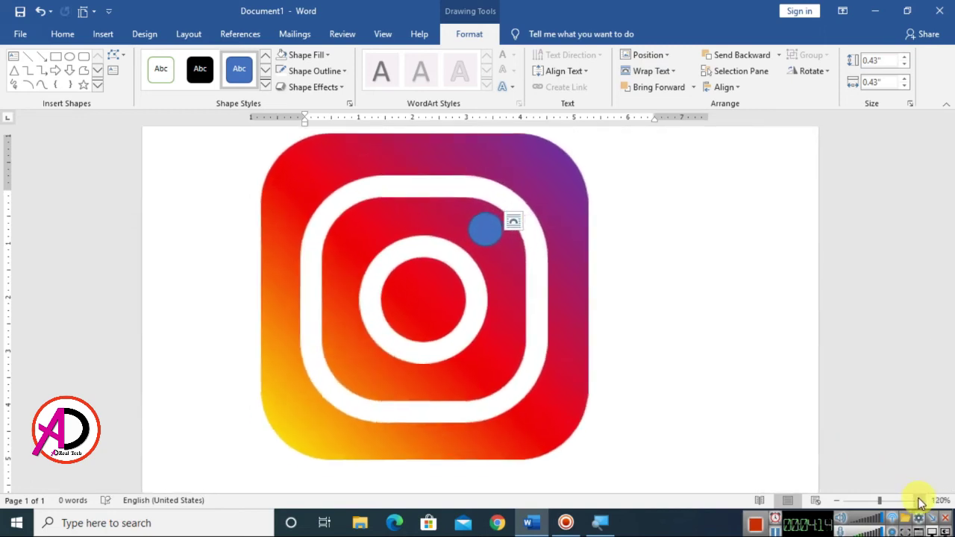
{"action": "left_click", "coordinate": [918, 499]}
{"action": "left_click", "coordinate": [919, 499]}
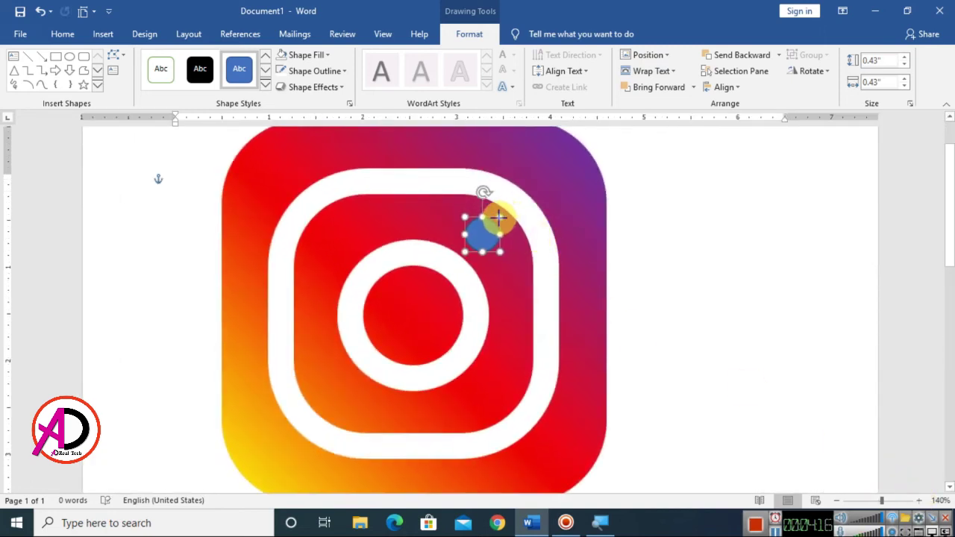
{"action": "left_click_drag", "start_coordinate": [500, 217], "coordinate": [493, 230]}
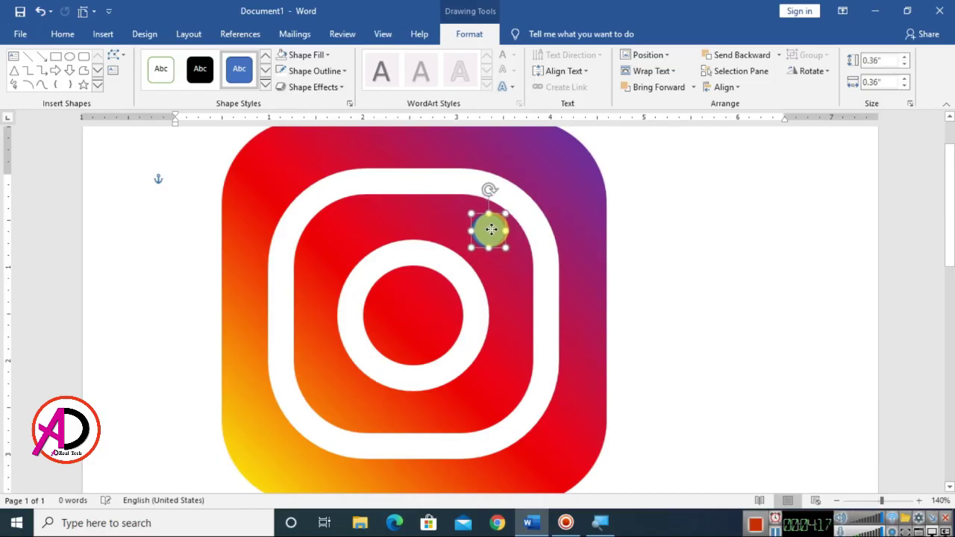
Remove the small circle's outline and fill it white.
{"action": "left_click", "coordinate": [306, 71]}
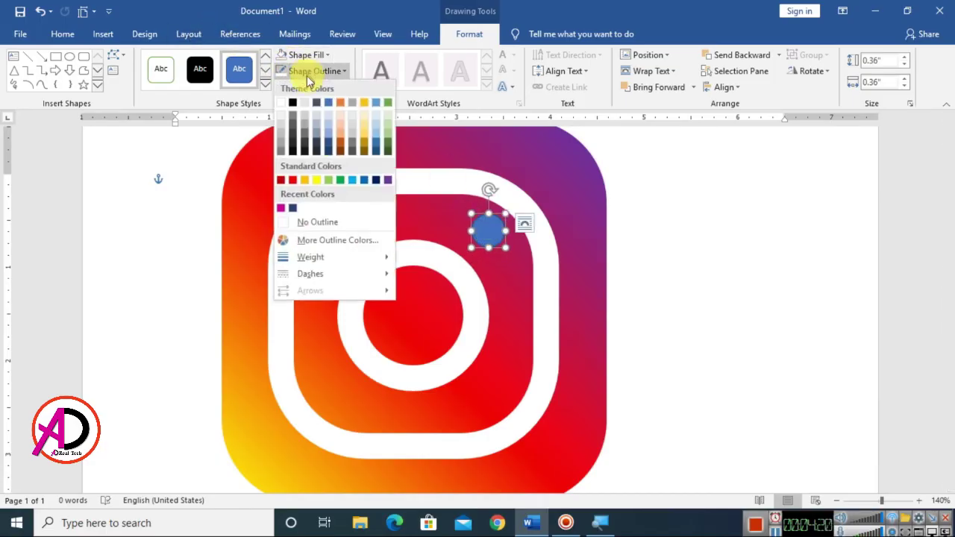
{"action": "left_click", "coordinate": [317, 222]}
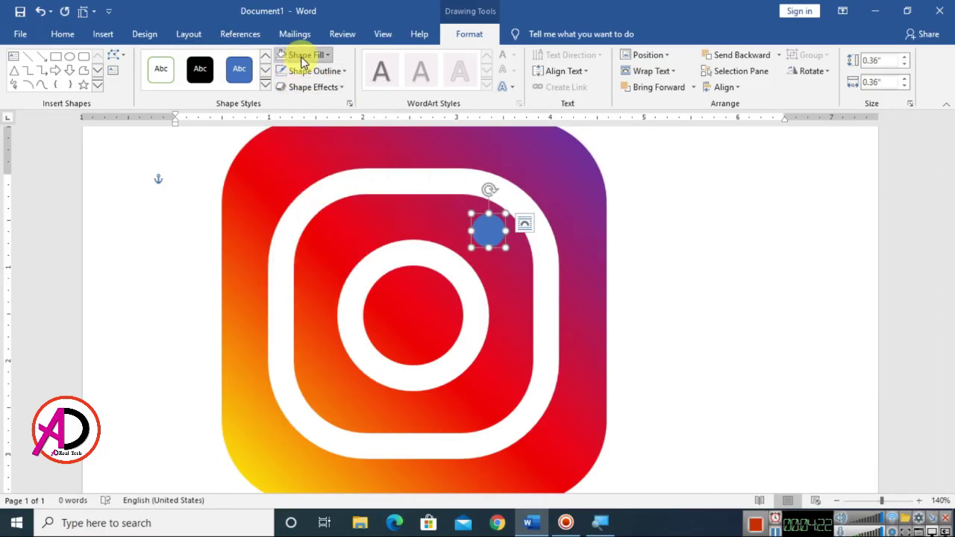
{"action": "left_click", "coordinate": [303, 55]}
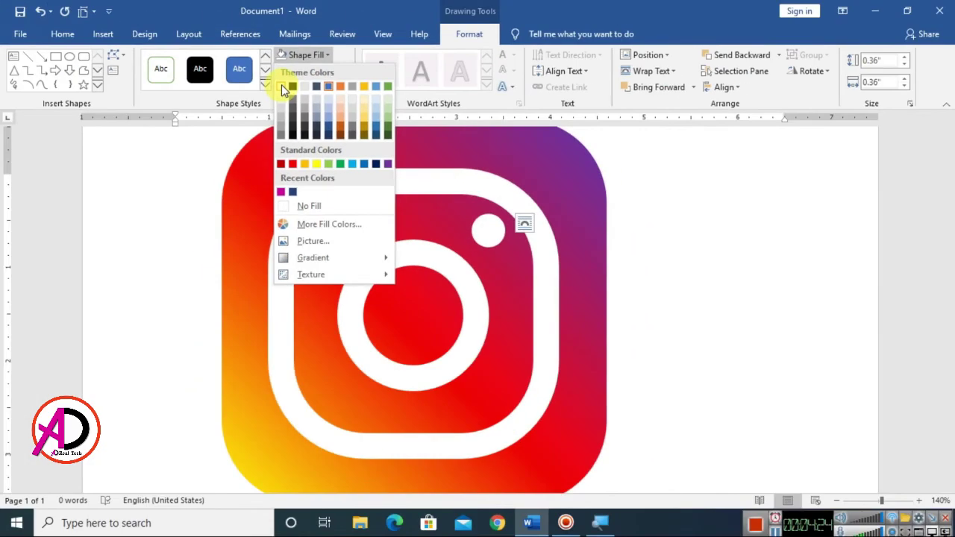
{"action": "left_click", "coordinate": [282, 86]}
{"action": "left_click", "coordinate": [675, 272]}
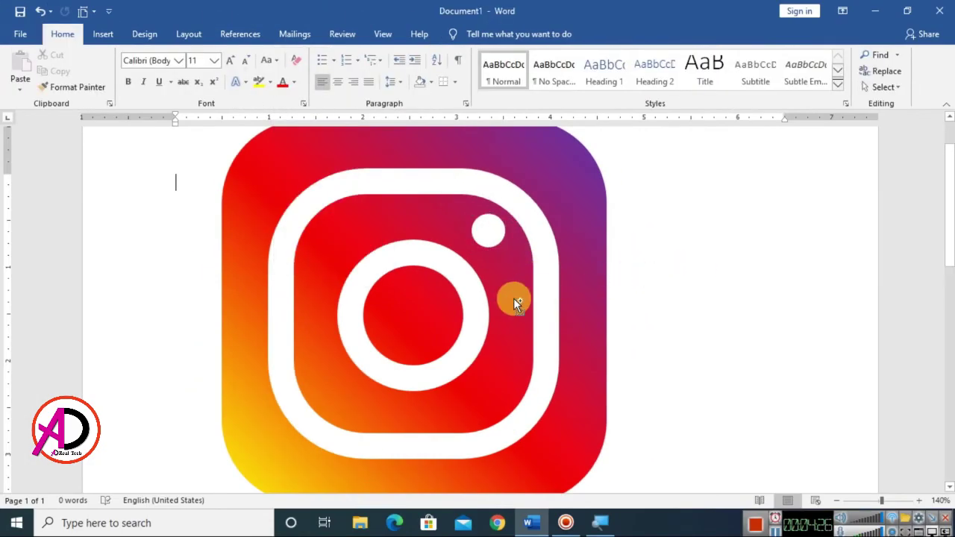
{"action": "scroll", "coordinate": [517, 320], "scroll_direction": "down", "scroll_amount": 4}
{"action": "scroll", "coordinate": [522, 354], "scroll_direction": "down", "scroll_amount": 4}
{"action": "scroll", "coordinate": [522, 366], "scroll_direction": "up", "scroll_amount": 2}
{"action": "scroll", "coordinate": [522, 363], "scroll_direction": "down", "scroll_amount": 3}
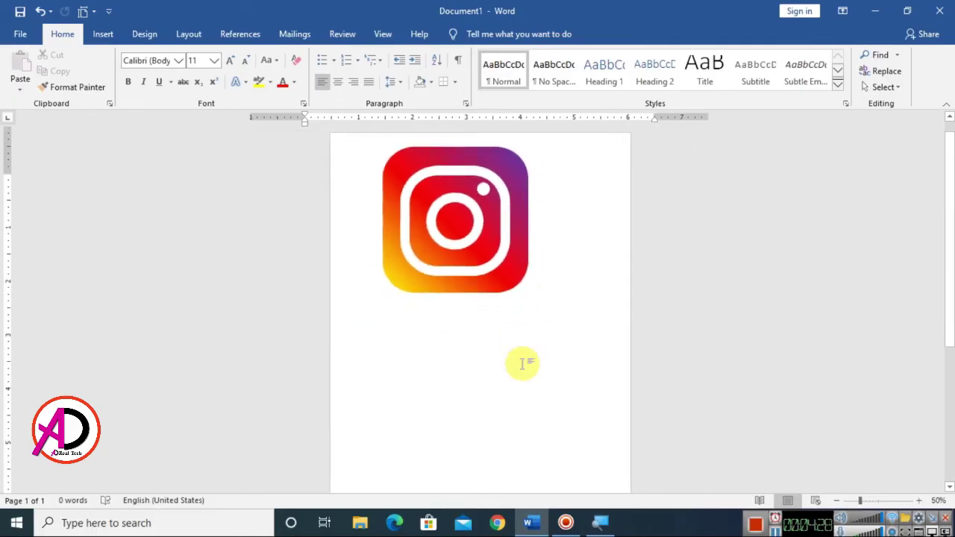
{"action": "scroll", "coordinate": [522, 363], "scroll_direction": "up", "scroll_amount": 2}
{"action": "scroll", "coordinate": [514, 396], "scroll_direction": "up", "scroll_amount": 1}
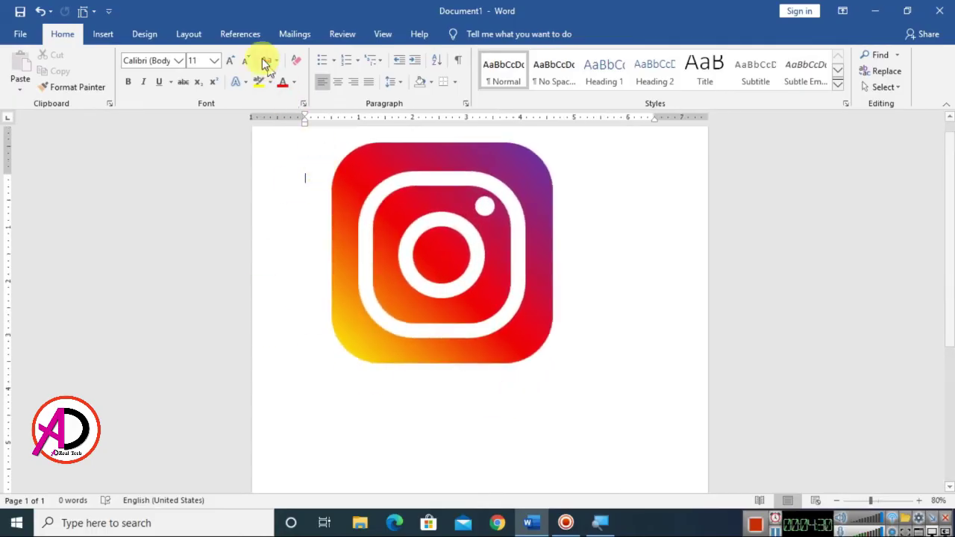
Add plain black WordArt reading 'Instagram' below the logo and select its text.
{"action": "left_click", "coordinate": [103, 35]}
{"action": "left_click", "coordinate": [727, 71]}
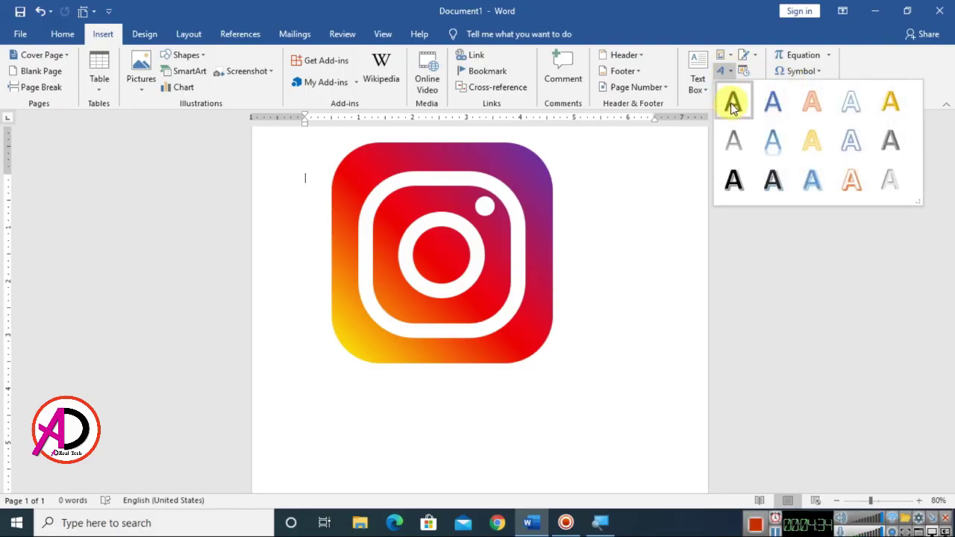
{"action": "left_click", "coordinate": [731, 104]}
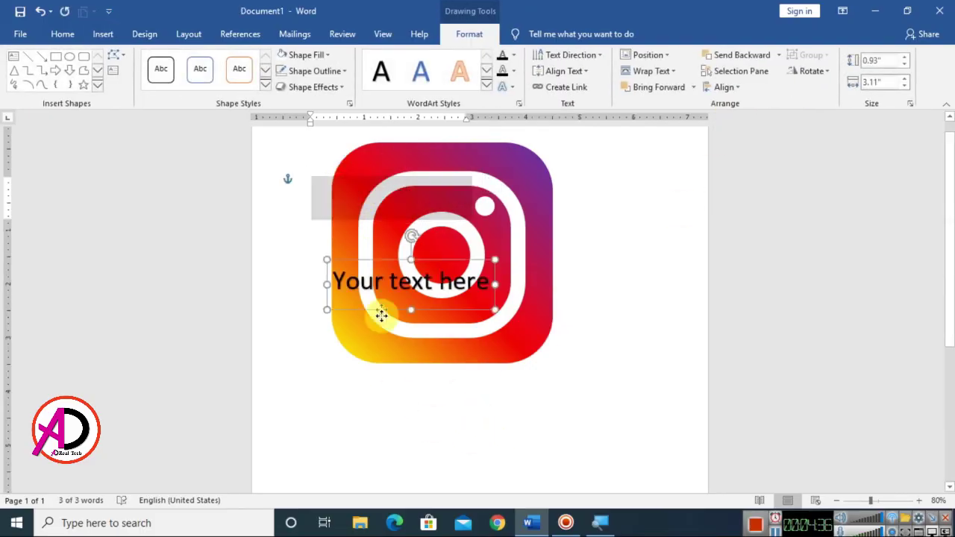
{"action": "left_click_drag", "start_coordinate": [349, 175], "coordinate": [404, 376]}
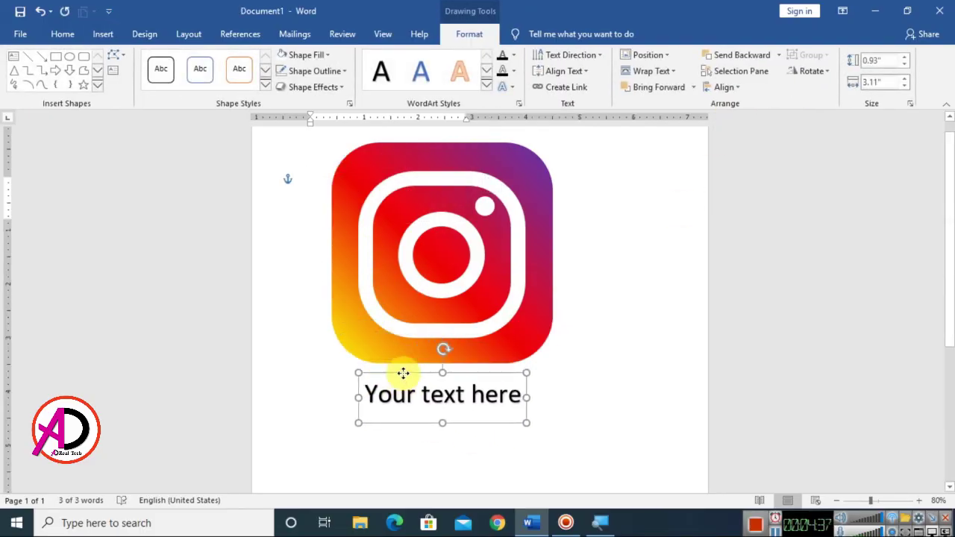
{"action": "triple_click", "coordinate": [469, 397]}
{"action": "key", "text": "BackSpace"}
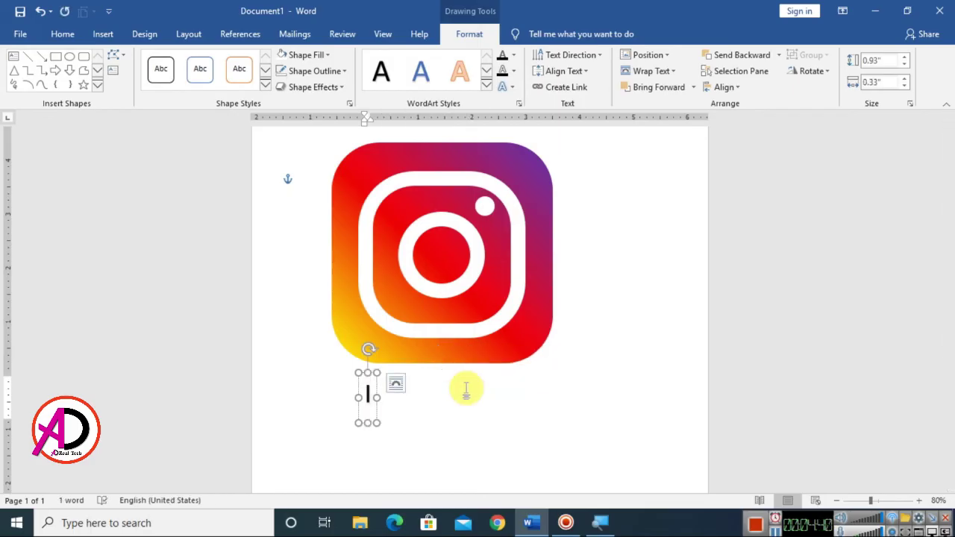
{"action": "type", "text": "Instagra"}
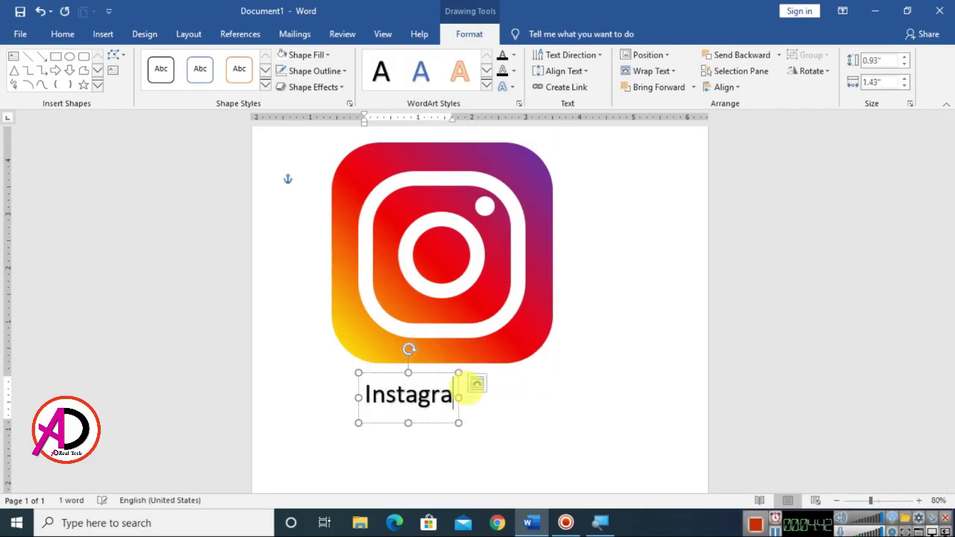
{"action": "type", "text": "m"}
{"action": "key", "text": "ctrl+a"}
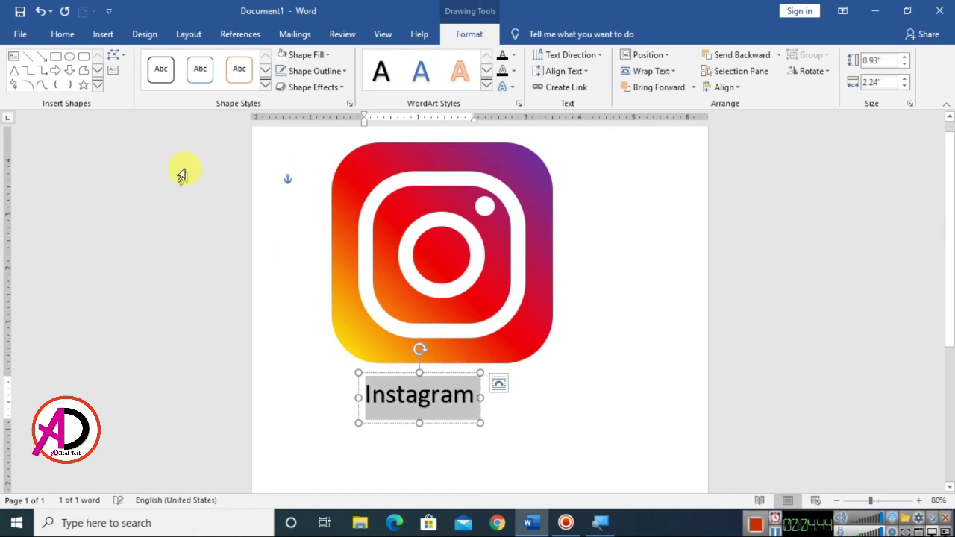
{"action": "left_click", "coordinate": [71, 36]}
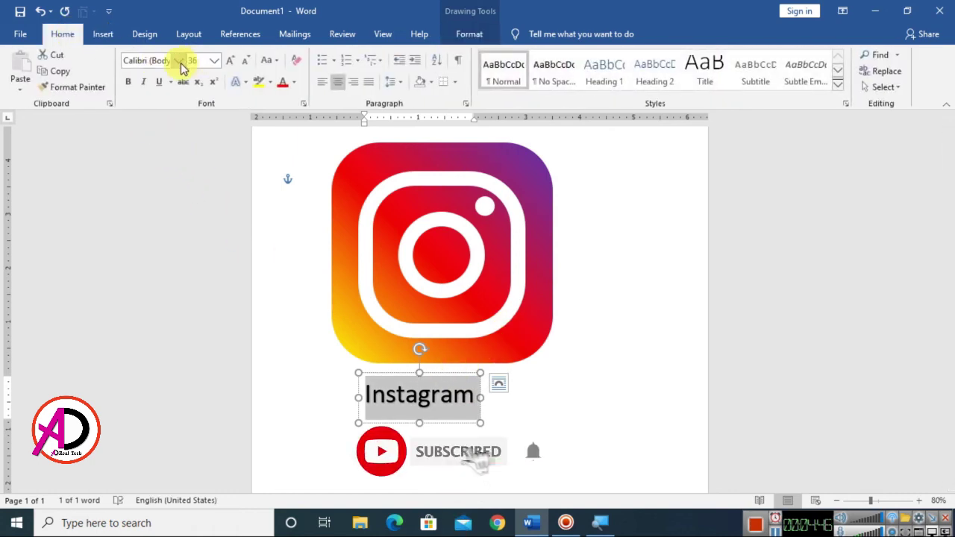
Set the 'Instagram' text to the Alpha crisp font at 72 pt.
{"action": "left_click", "coordinate": [179, 62]}
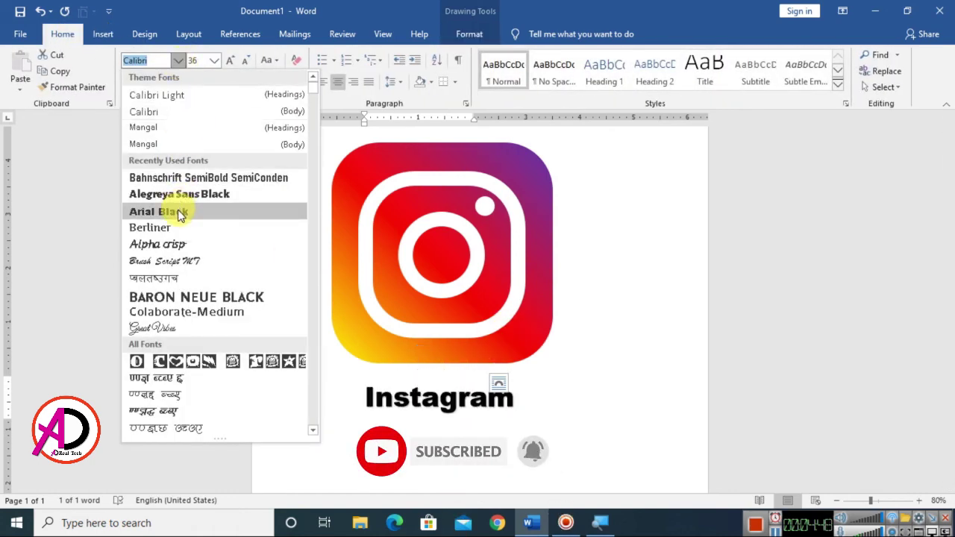
{"action": "left_click", "coordinate": [176, 250]}
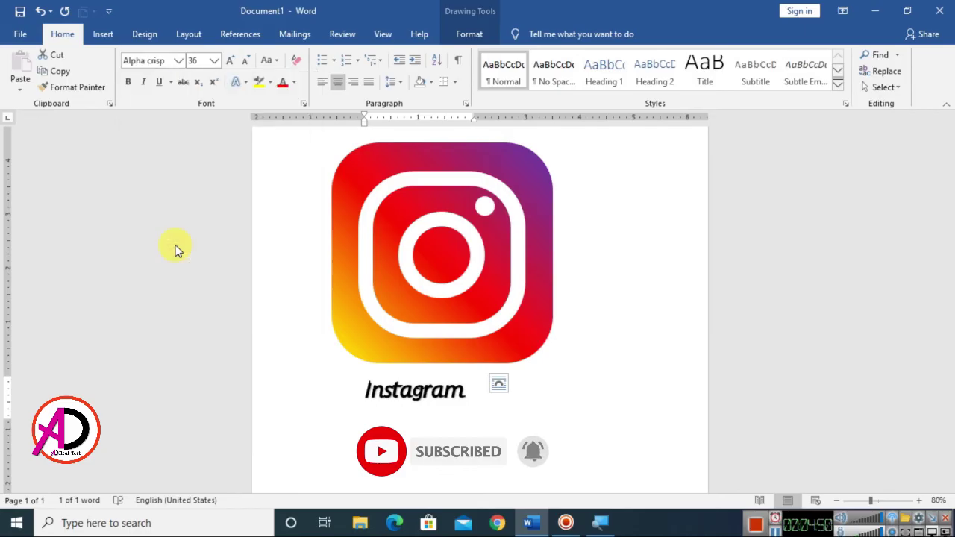
{"action": "left_click", "coordinate": [232, 61]}
{"action": "left_click", "coordinate": [232, 62]}
{"action": "left_click", "coordinate": [232, 61]}
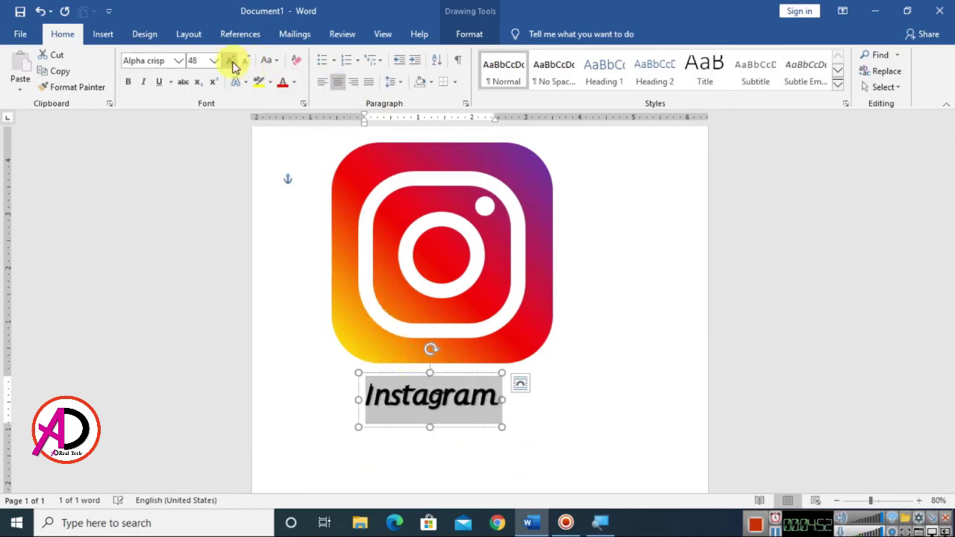
{"action": "left_click", "coordinate": [232, 61]}
{"action": "left_click", "coordinate": [232, 61]}
{"action": "left_click", "coordinate": [232, 61]}
{"action": "left_click", "coordinate": [248, 65]}
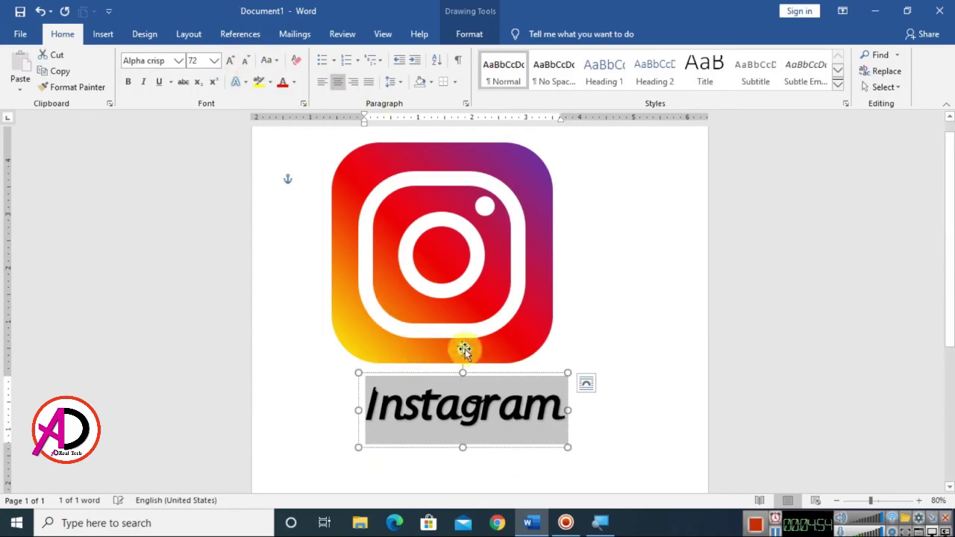
Move the Instagram text box up beneath the logo and review the finished icon.
{"action": "left_click_drag", "start_coordinate": [495, 373], "coordinate": [476, 353]}
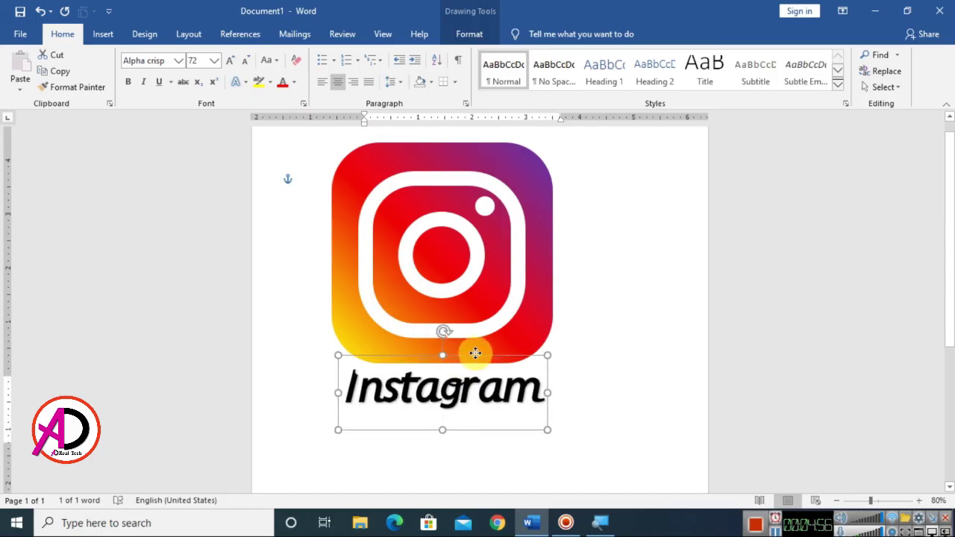
{"action": "left_click", "coordinate": [603, 375]}
{"action": "scroll", "coordinate": [579, 366], "scroll_direction": "down", "scroll_amount": 3}
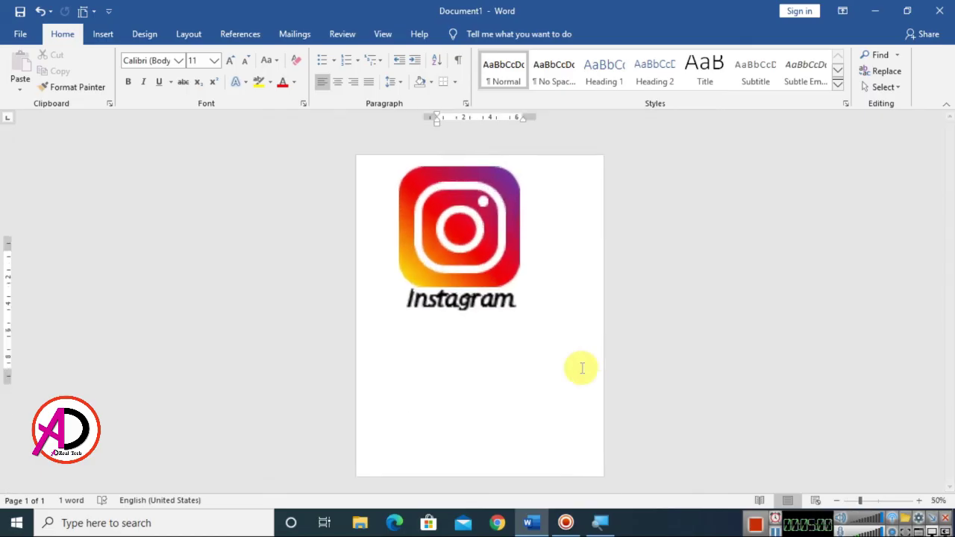
{"action": "scroll", "coordinate": [557, 342], "scroll_direction": "up", "scroll_amount": 2}
{"action": "scroll", "coordinate": [557, 342], "scroll_direction": "up", "scroll_amount": 1}
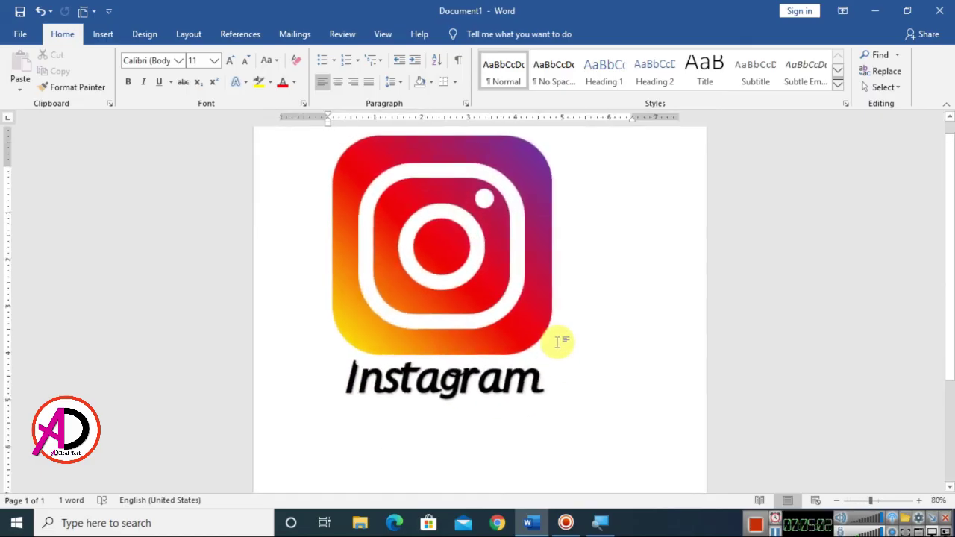
{"action": "scroll", "coordinate": [557, 342], "scroll_direction": "up", "scroll_amount": 1}
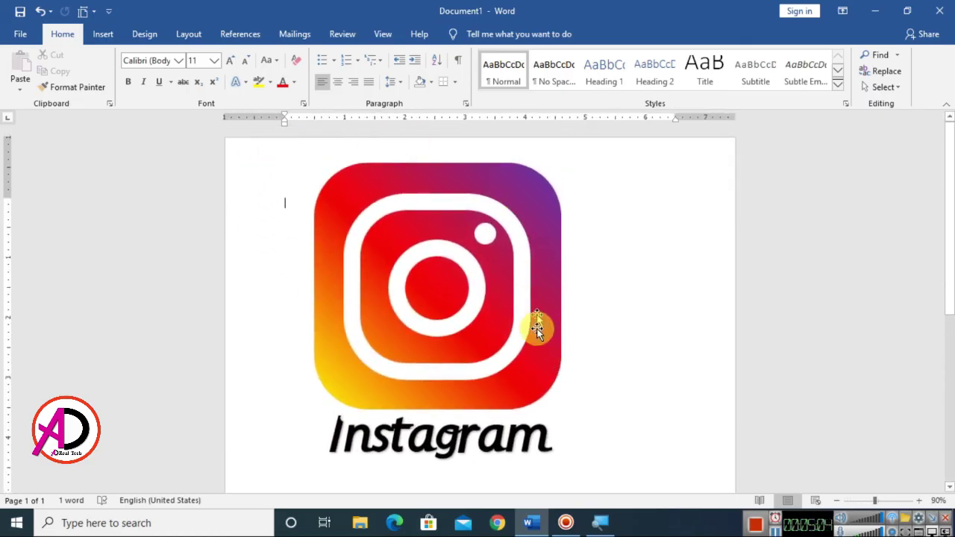